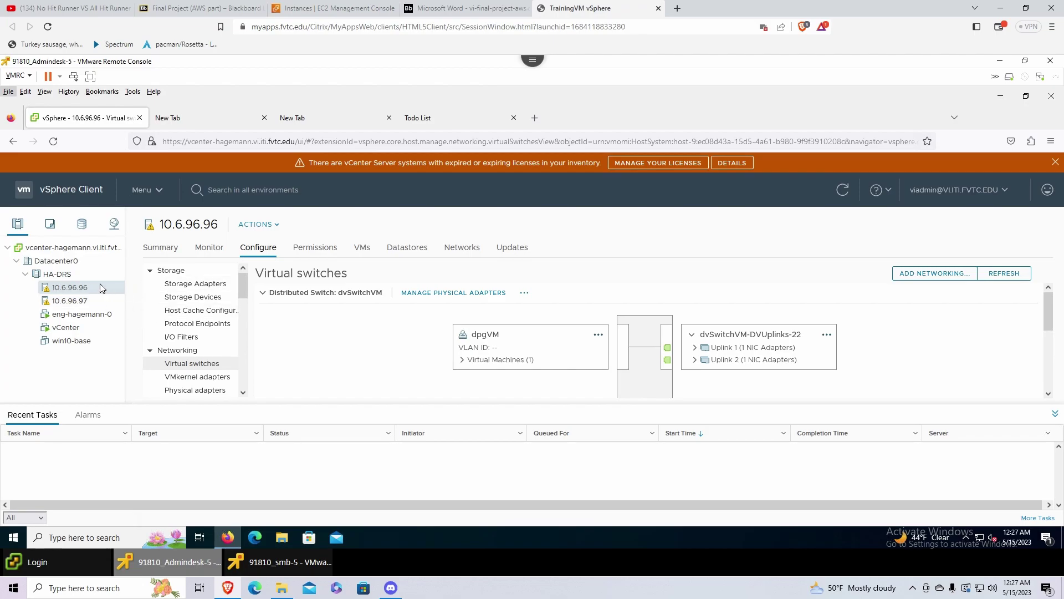
{"action": "key", "text": "XF86AudioRaiseVolume"}
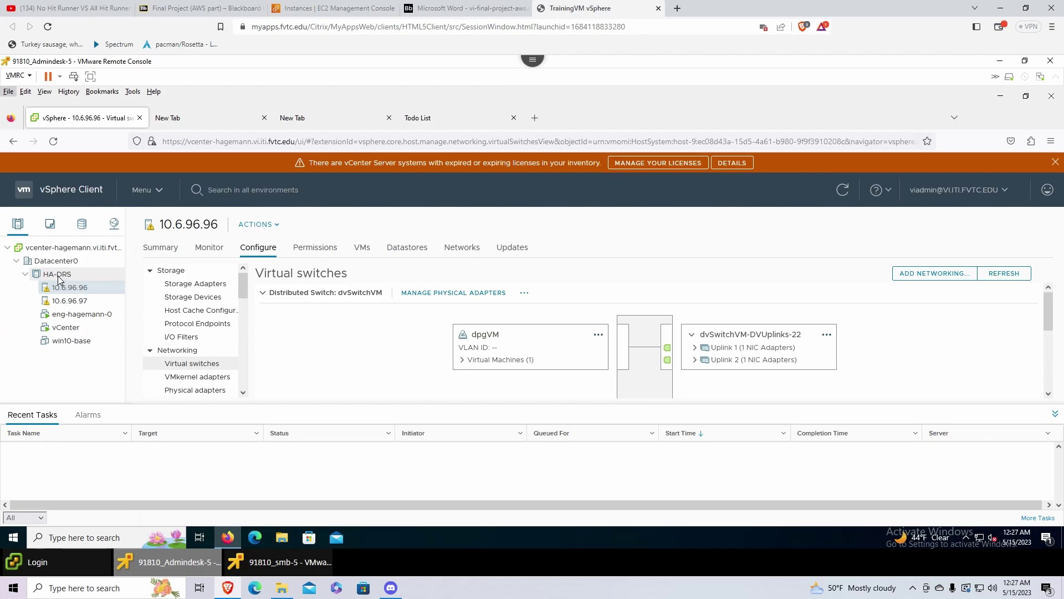
{"action": "key", "text": "alt"}
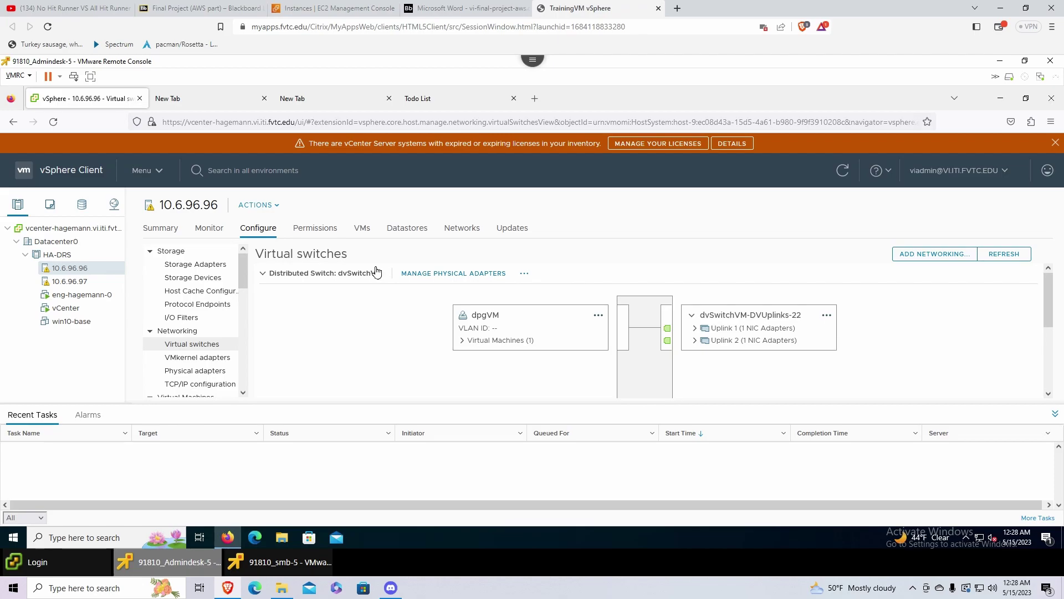
Examine the distributed switch dvSwitchVM and the standard switch vSwitch0 on host 10.6.96.96
{"action": "scroll", "coordinate": [298, 277], "scroll_direction": "down", "scroll_amount": 2}
{"action": "scroll", "coordinate": [316, 282], "scroll_direction": "up", "scroll_amount": 2}
{"action": "left_click", "coordinate": [262, 272]}
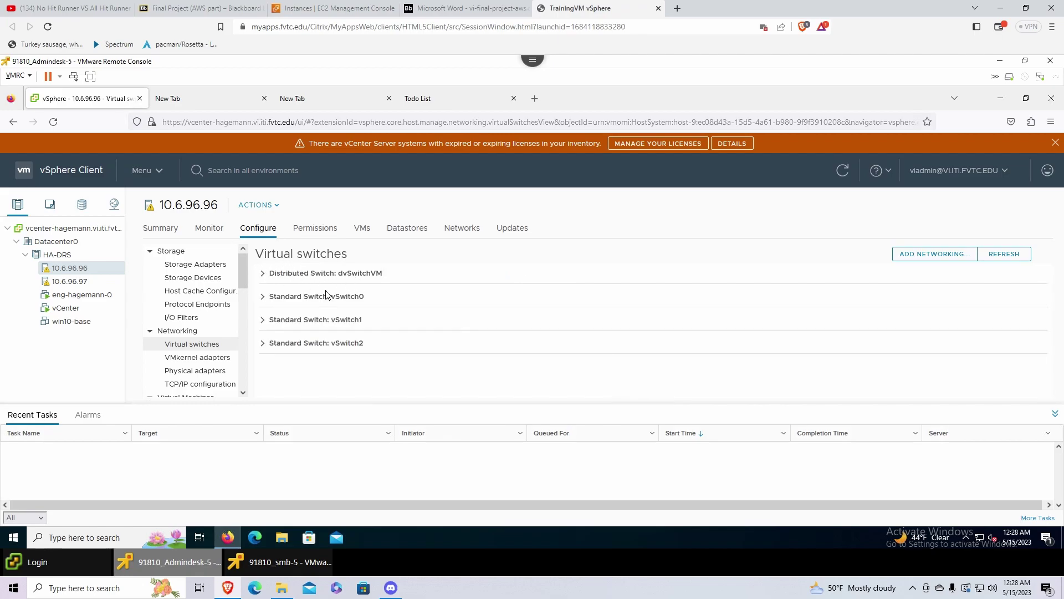
{"action": "left_click", "coordinate": [274, 298]}
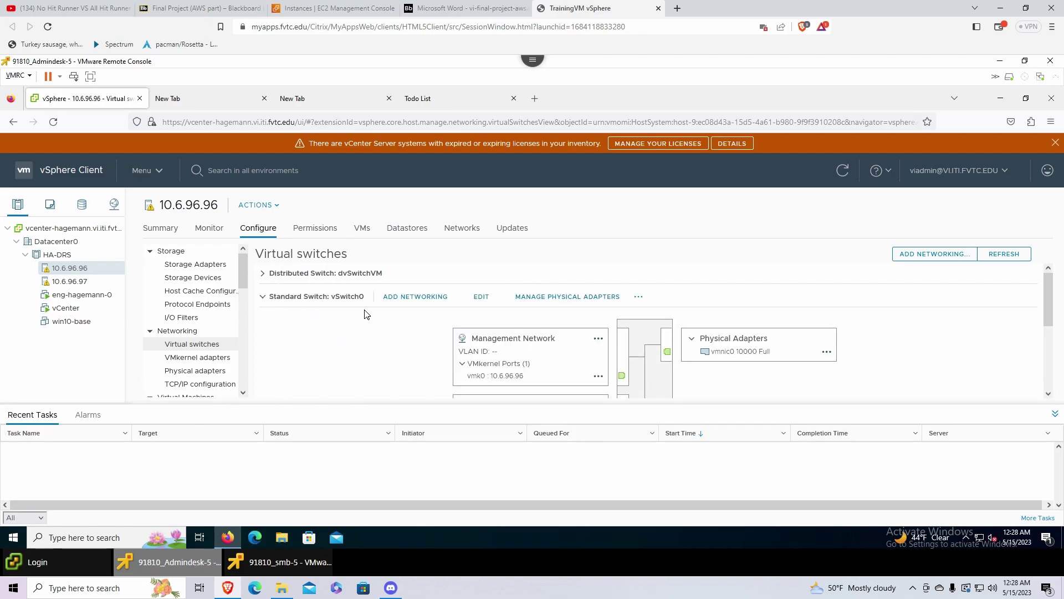
{"action": "scroll", "coordinate": [360, 315], "scroll_direction": "down", "scroll_amount": 1}
{"action": "scroll", "coordinate": [344, 315], "scroll_direction": "up", "scroll_amount": 2}
{"action": "left_click", "coordinate": [265, 297]}
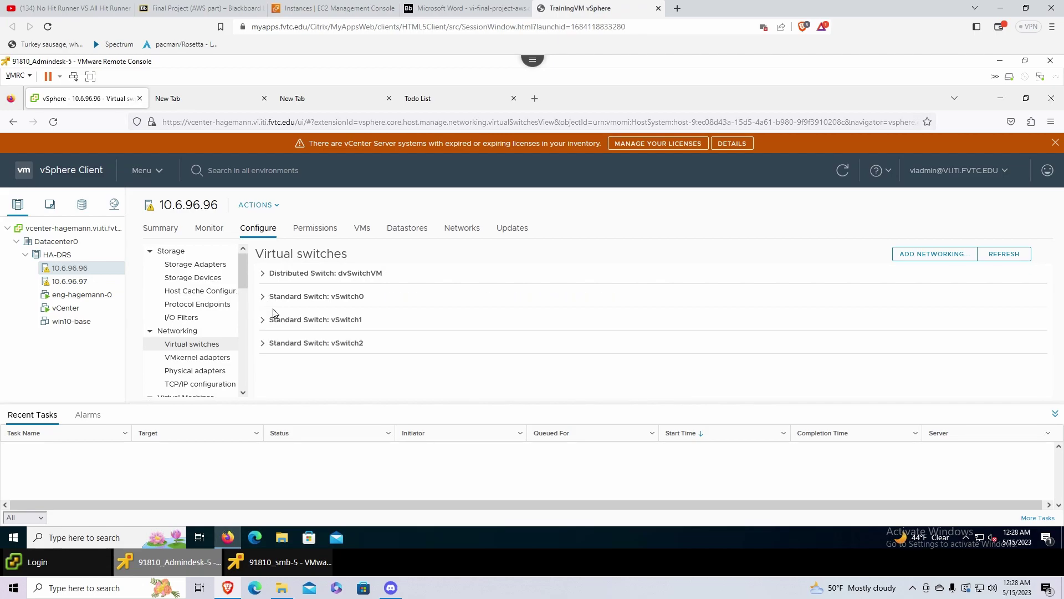
Examine the port groups and physical adapters of standard switches vSwitch1 and vSwitch2 on host 10.6.96.96
{"action": "left_click", "coordinate": [276, 325]}
{"action": "scroll", "coordinate": [455, 317], "scroll_direction": "down", "scroll_amount": 3}
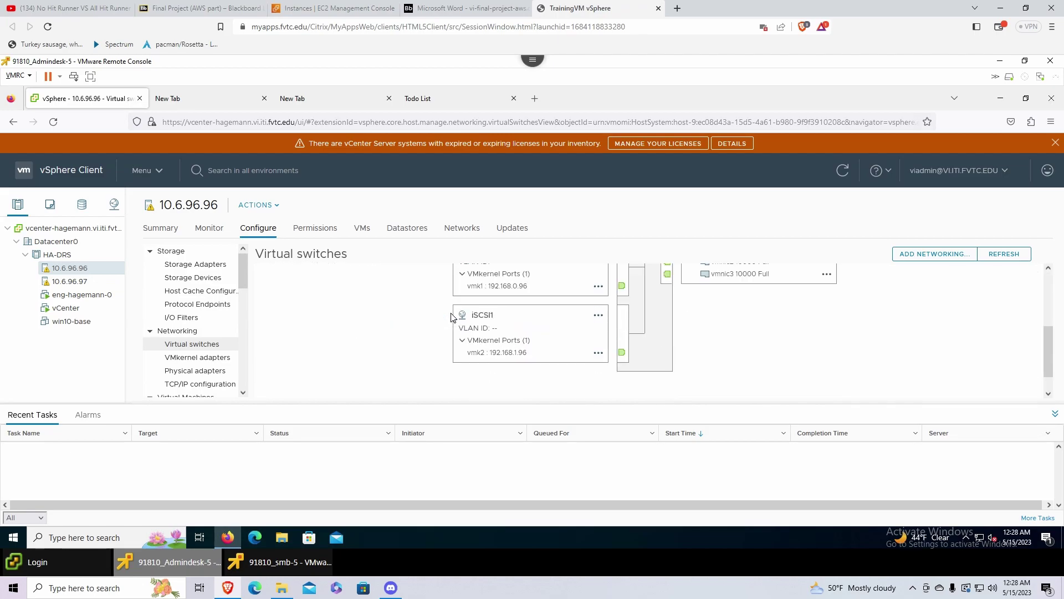
{"action": "scroll", "coordinate": [681, 345], "scroll_direction": "up", "scroll_amount": 1}
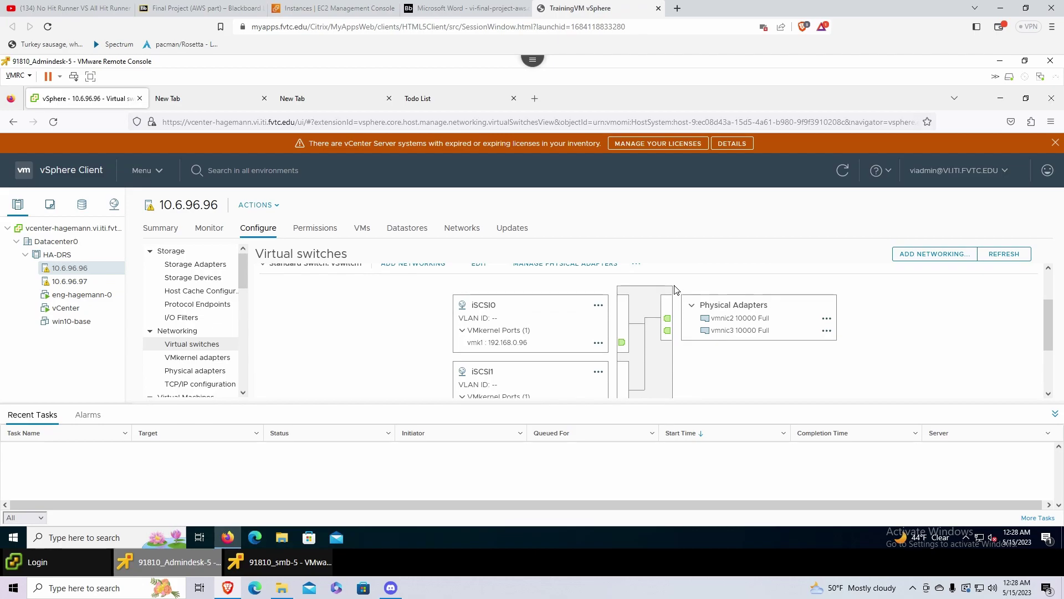
{"action": "scroll", "coordinate": [283, 277], "scroll_direction": "down", "scroll_amount": 1}
{"action": "scroll", "coordinate": [288, 283], "scroll_direction": "up", "scroll_amount": 2}
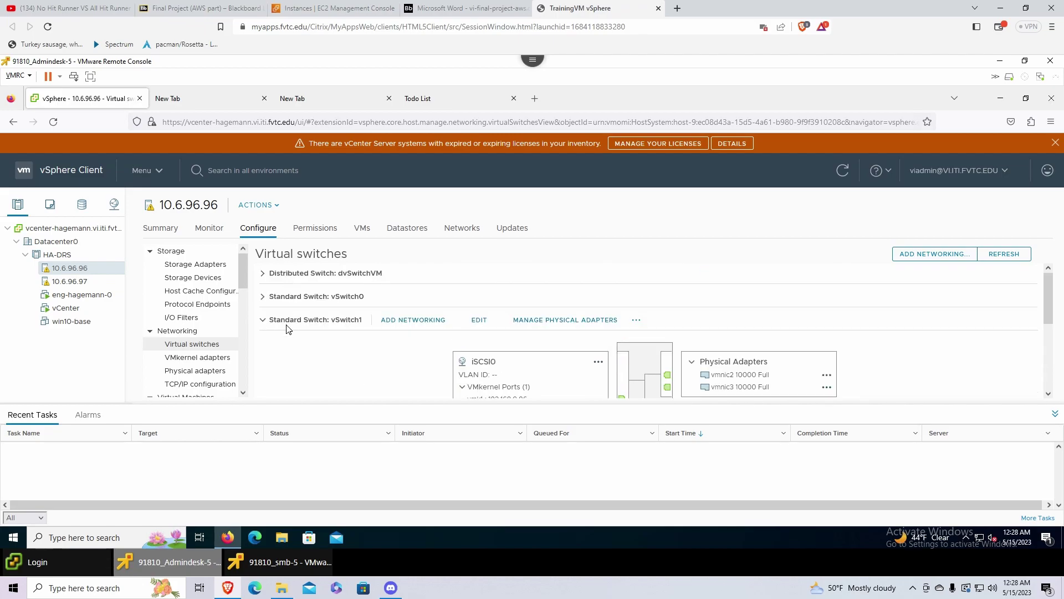
{"action": "left_click", "coordinate": [322, 320]}
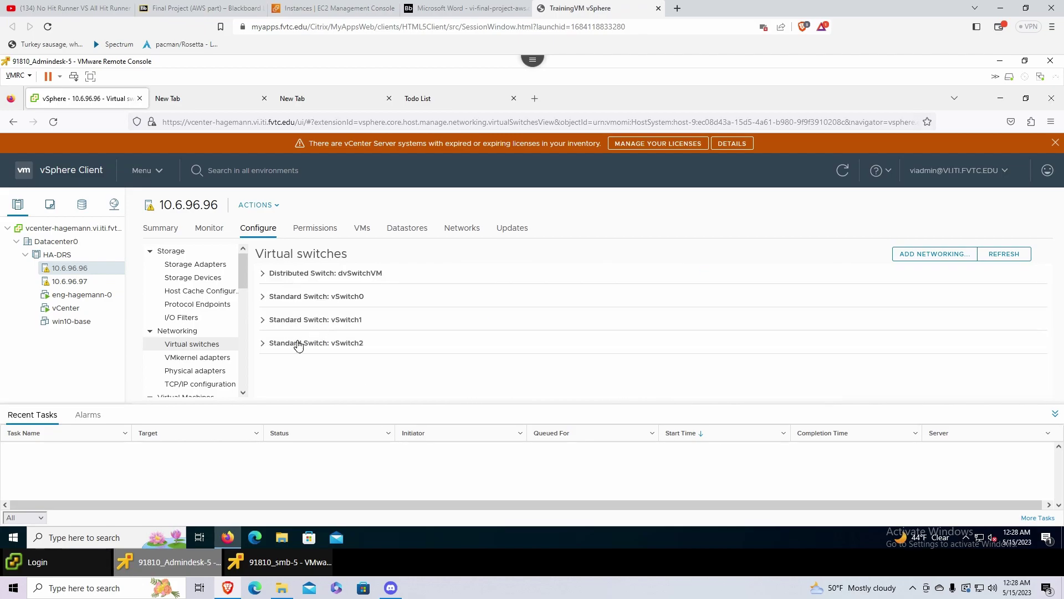
{"action": "left_click", "coordinate": [302, 343]}
{"action": "scroll", "coordinate": [598, 323], "scroll_direction": "down", "scroll_amount": 1}
{"action": "scroll", "coordinate": [590, 324], "scroll_direction": "down", "scroll_amount": 3}
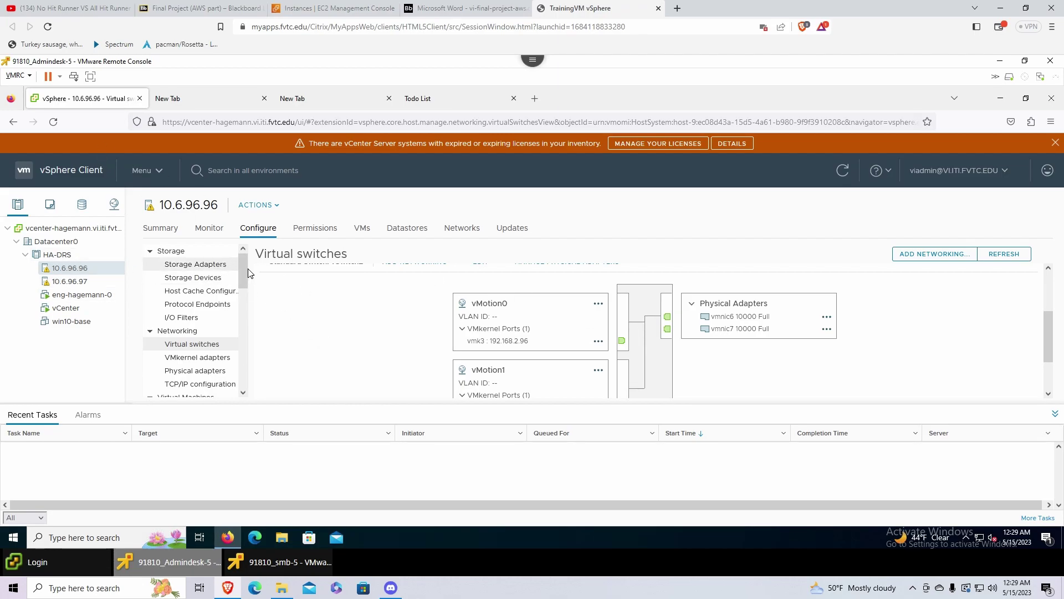
{"action": "left_click_drag", "start_coordinate": [243, 271], "coordinate": [371, 425]}
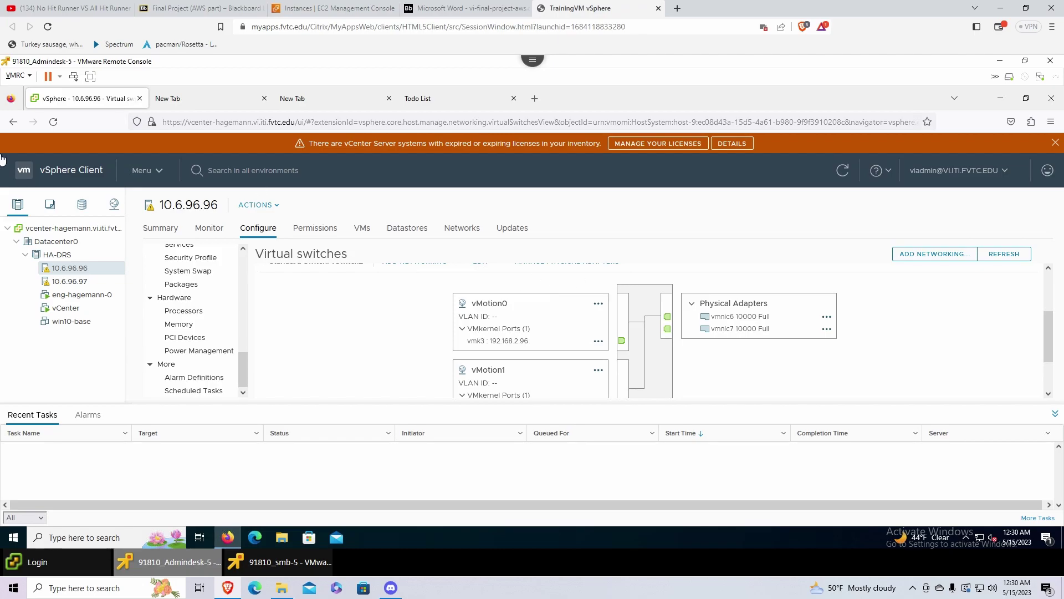
Check the demonstration requirements in the vi-final-project-aws document, and return to the vSphere session
{"action": "left_click", "coordinate": [457, 10]}
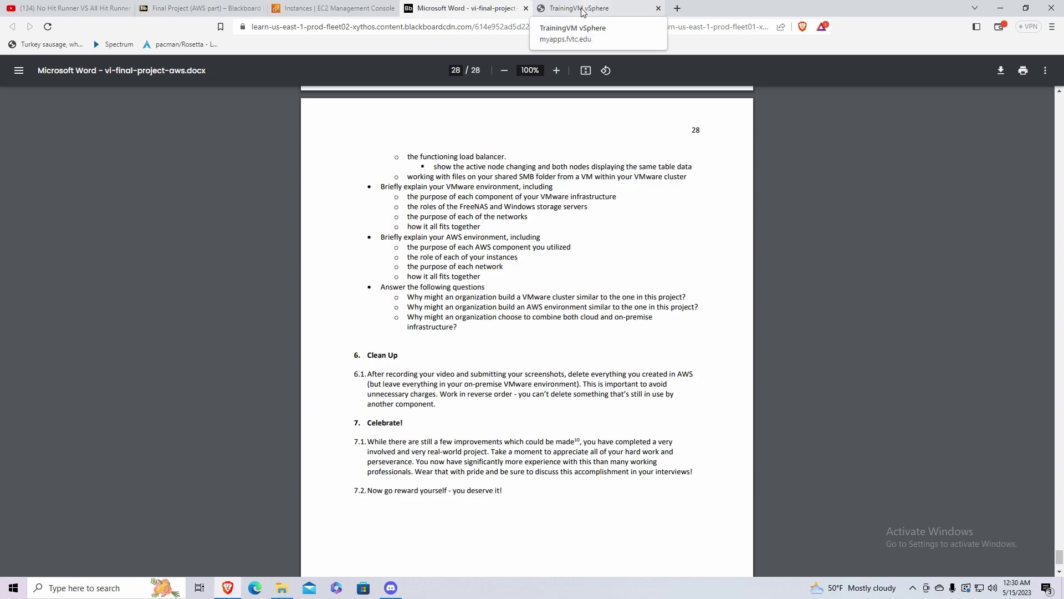
{"action": "scroll", "coordinate": [528, 186], "scroll_direction": "up", "scroll_amount": 4}
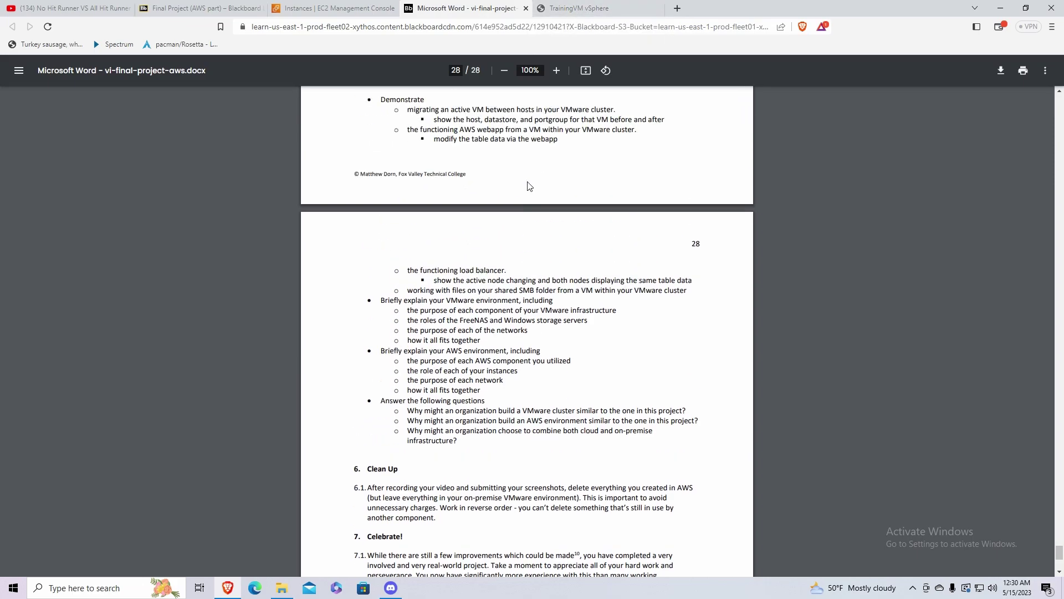
{"action": "left_click", "coordinate": [564, 12]}
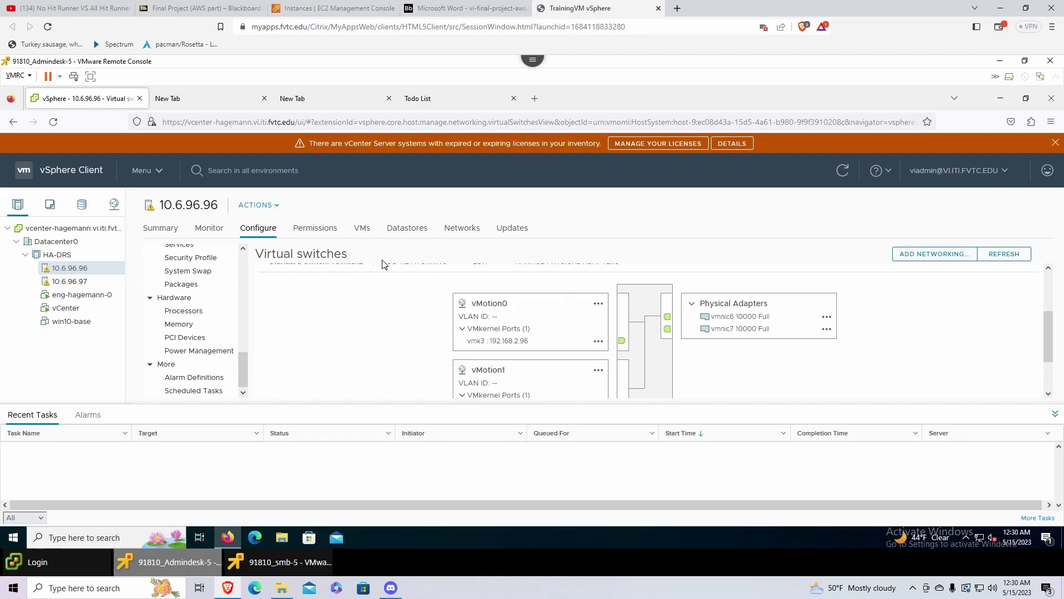
View the virtual machines on host 10.6.96.97 to locate the engineering VM
{"action": "left_click", "coordinate": [362, 230]}
{"action": "left_click", "coordinate": [82, 282]}
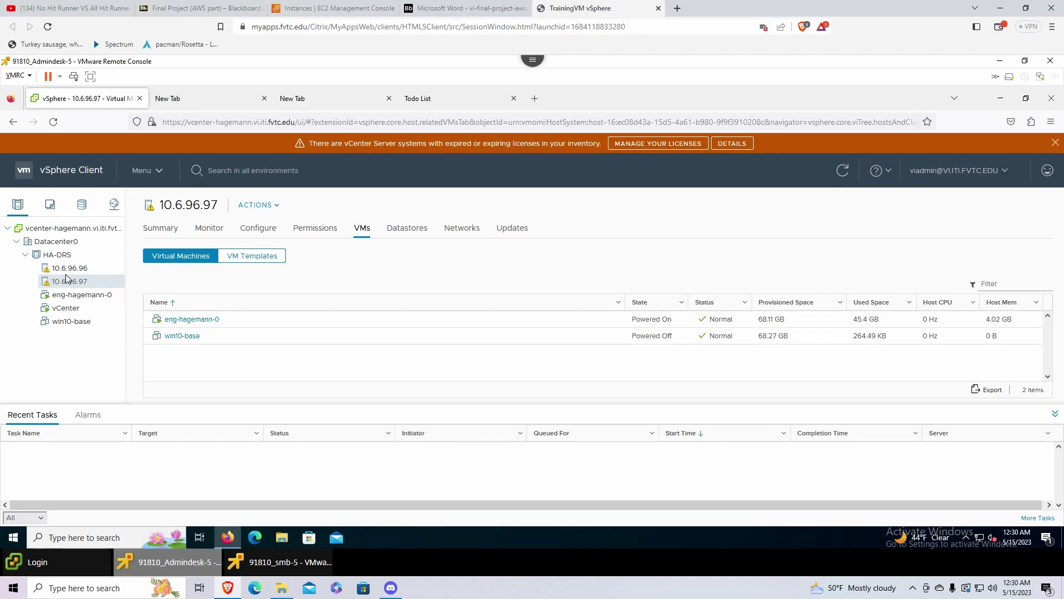
{"action": "right_click", "coordinate": [76, 302]}
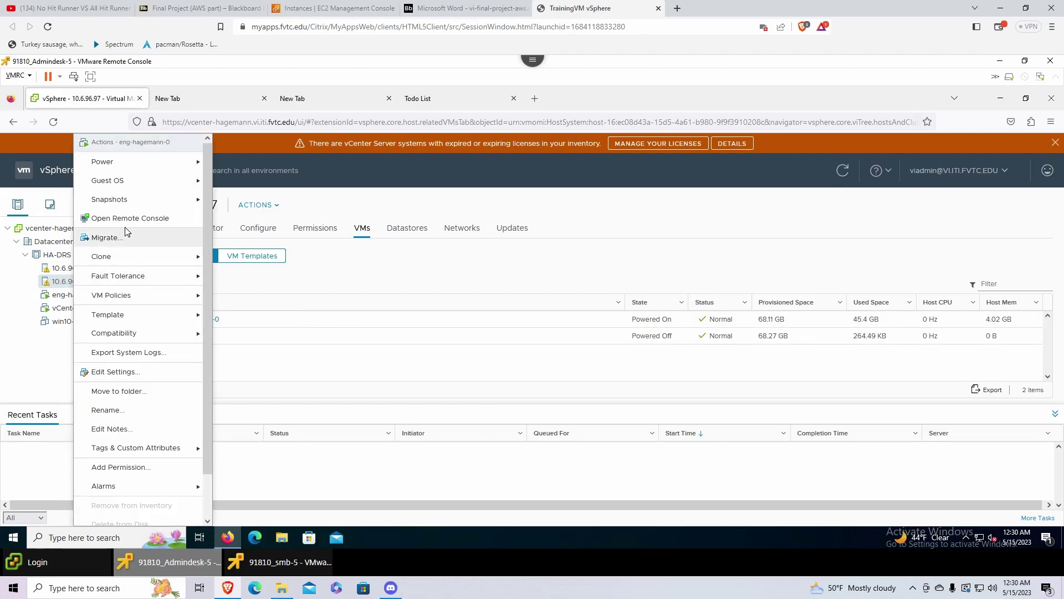
{"action": "left_click", "coordinate": [14, 308]}
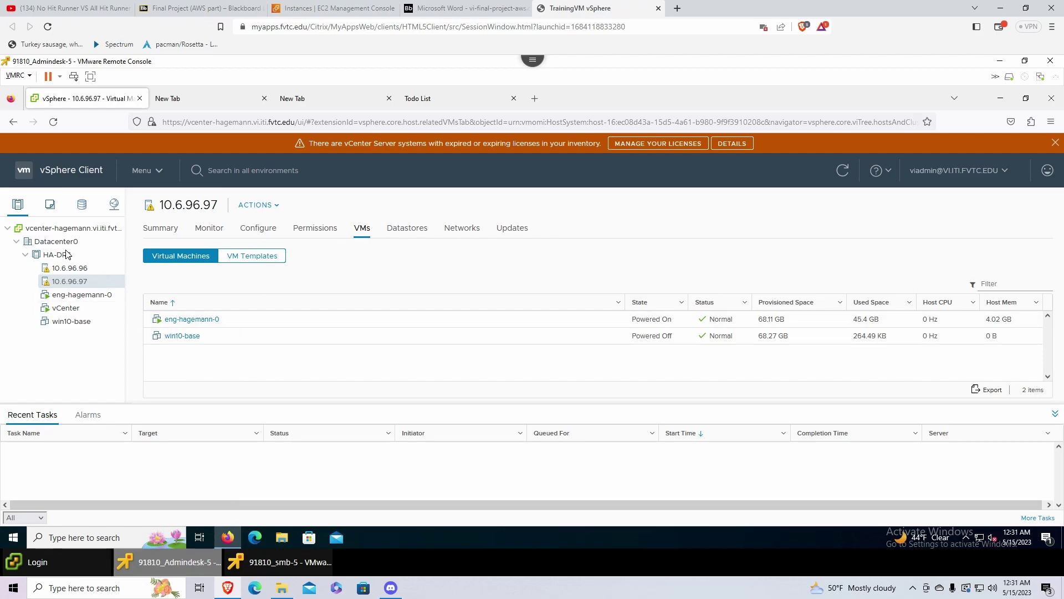
Inspect the engineering VM's host, datastore and network before migration
{"action": "left_click", "coordinate": [49, 205]}
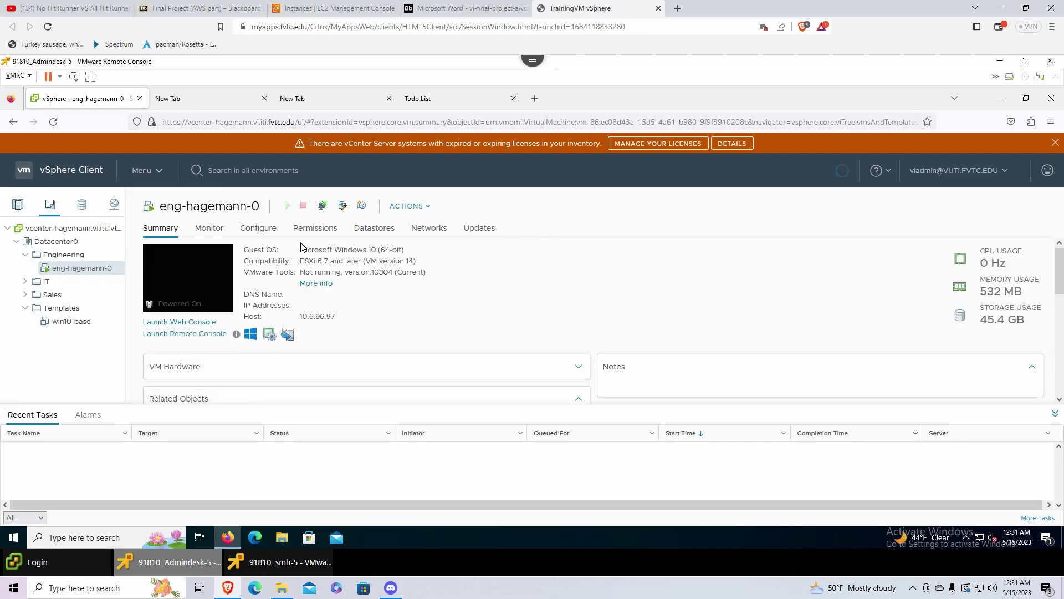
{"action": "left_click", "coordinate": [374, 228]}
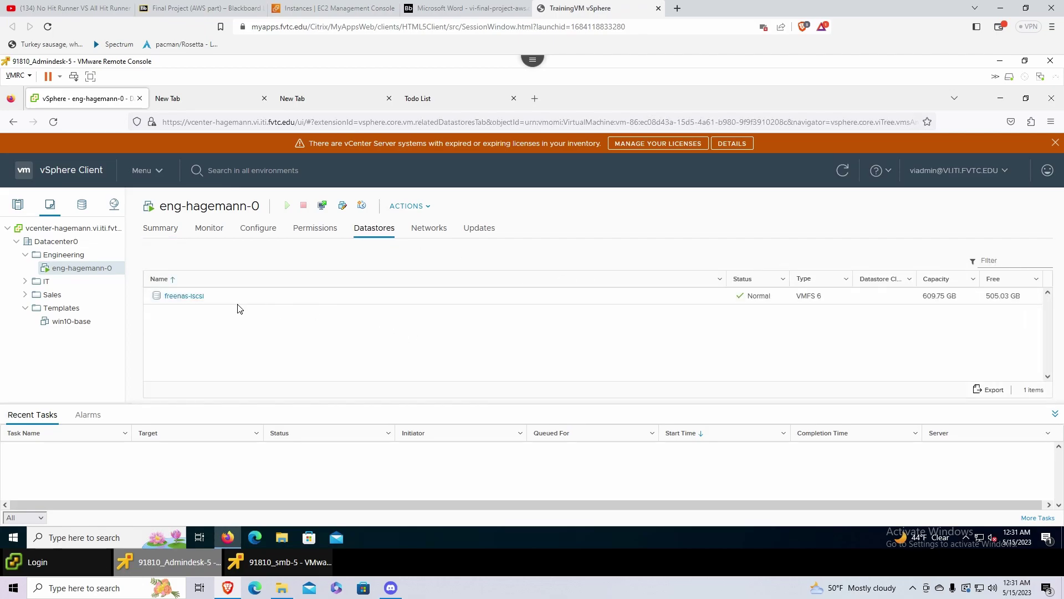
{"action": "left_click", "coordinate": [426, 229]}
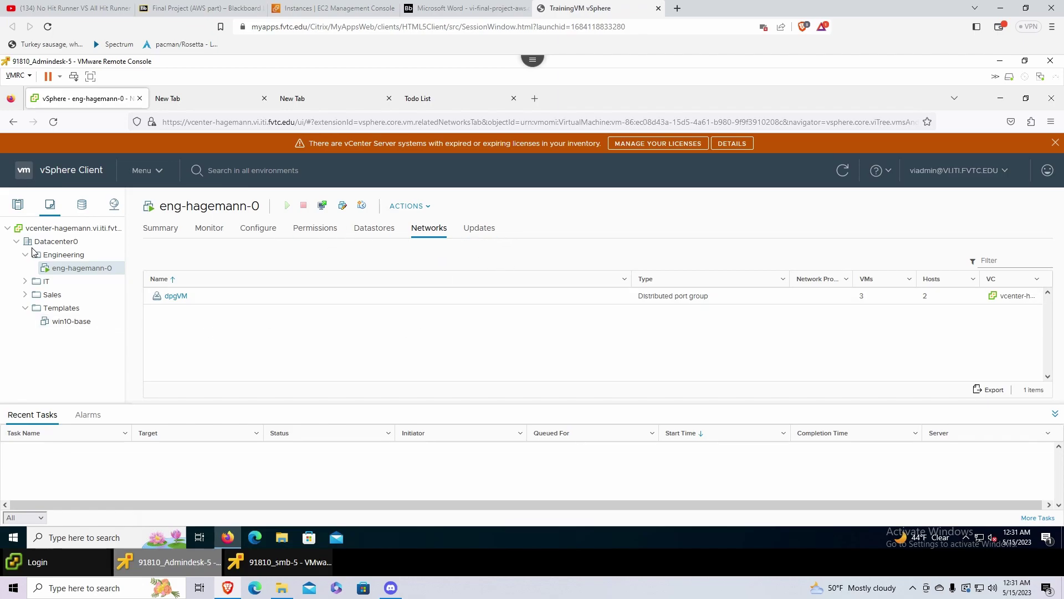
Migrate the running engineering VM's compute resource to host 10.6.96.96 with dpgVM as destination network, and view the destination host
{"action": "left_click", "coordinate": [17, 204]}
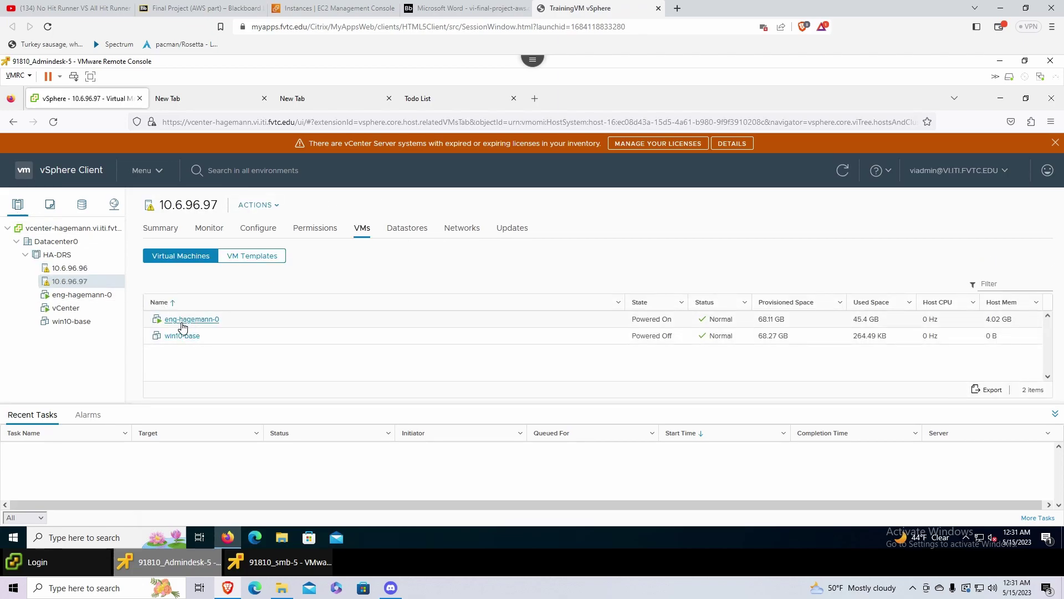
{"action": "right_click", "coordinate": [82, 296]}
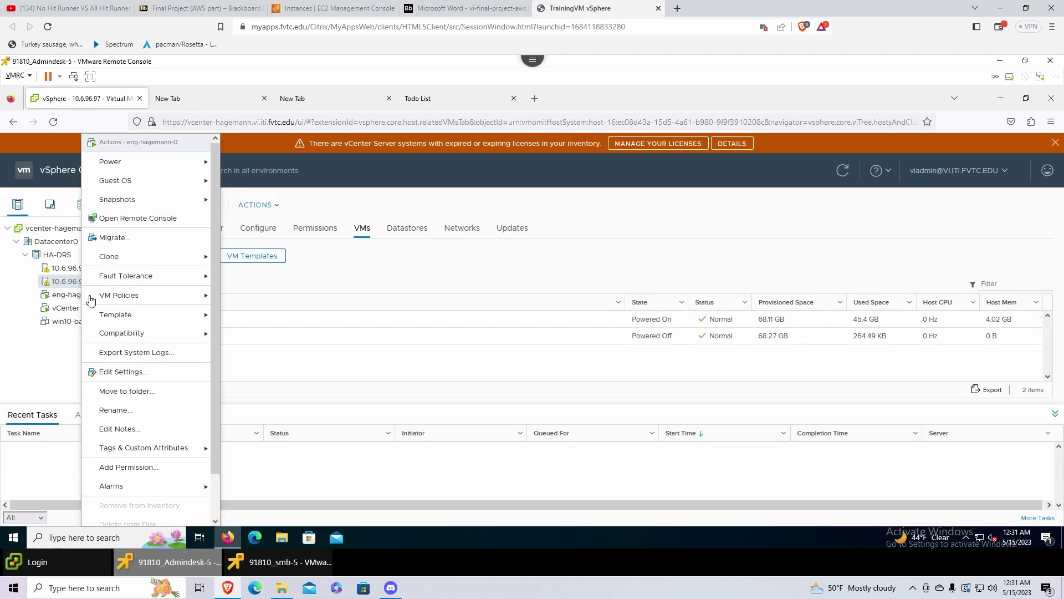
{"action": "left_click", "coordinate": [119, 239]}
{"action": "left_click", "coordinate": [829, 473]}
{"action": "left_click", "coordinate": [432, 331]}
{"action": "left_click", "coordinate": [831, 466]}
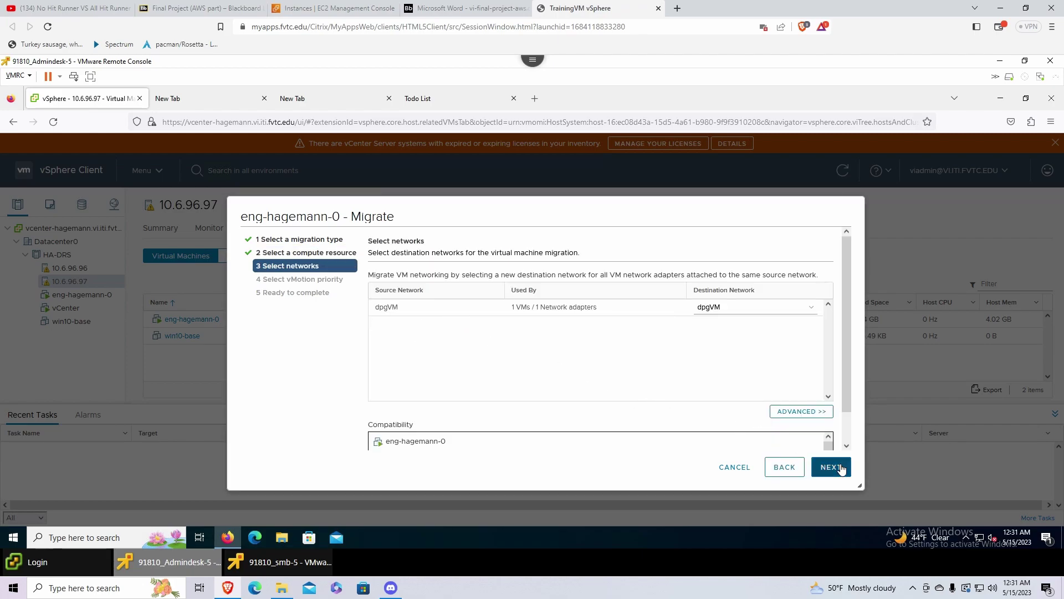
{"action": "left_click", "coordinate": [840, 469]}
{"action": "left_click", "coordinate": [839, 468]}
{"action": "left_click", "coordinate": [838, 469]}
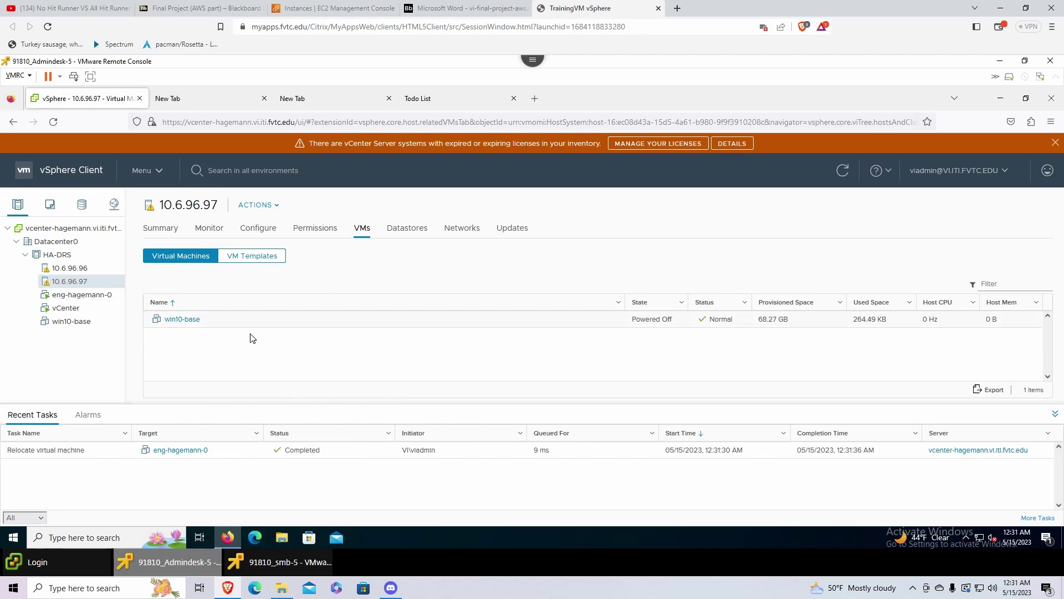
{"action": "left_click", "coordinate": [66, 270]}
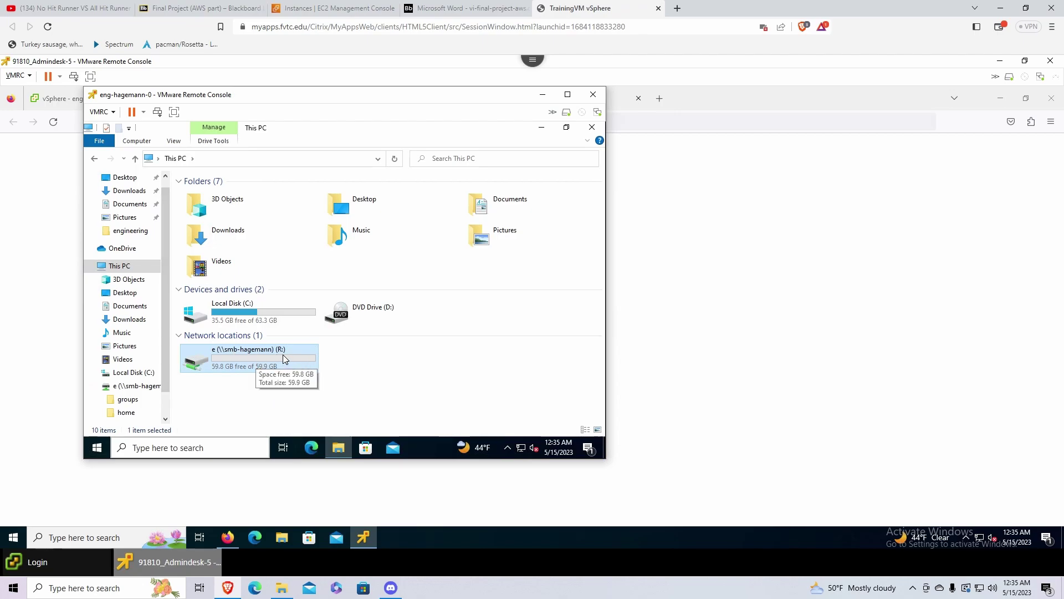
Open the Test text file in the groups\engineering folder of the shared R: drive, and close it after viewing
{"action": "double_click", "coordinate": [253, 358]}
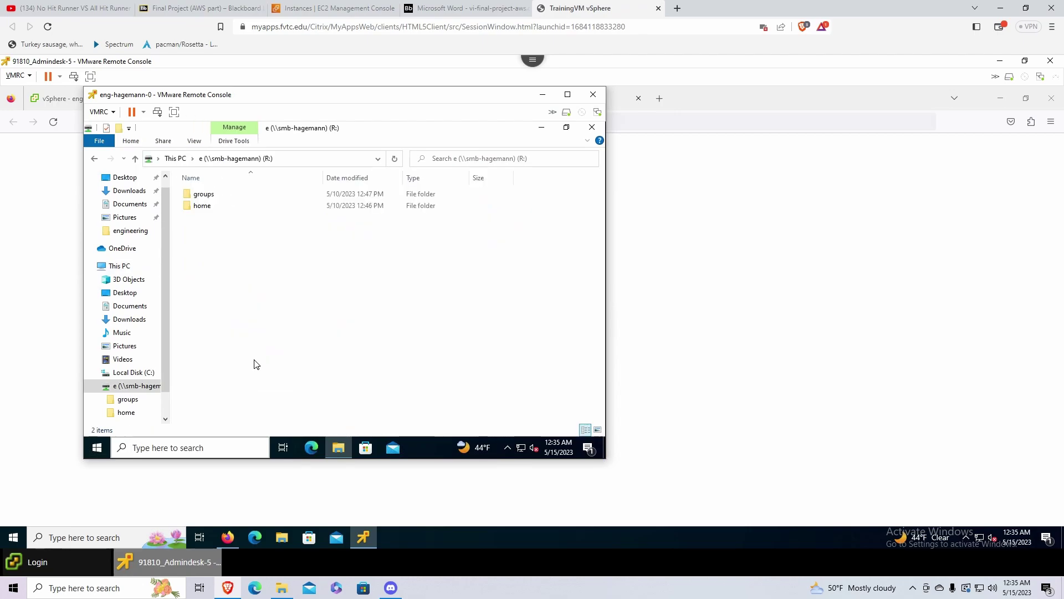
{"action": "left_click", "coordinate": [215, 197]}
{"action": "double_click", "coordinate": [215, 196]}
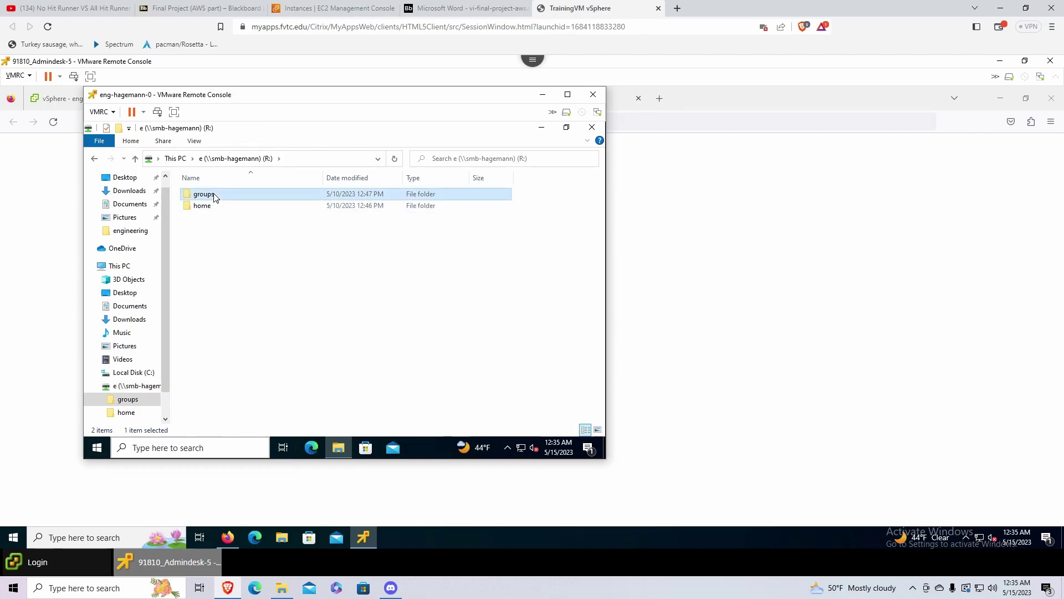
{"action": "double_click", "coordinate": [221, 197]}
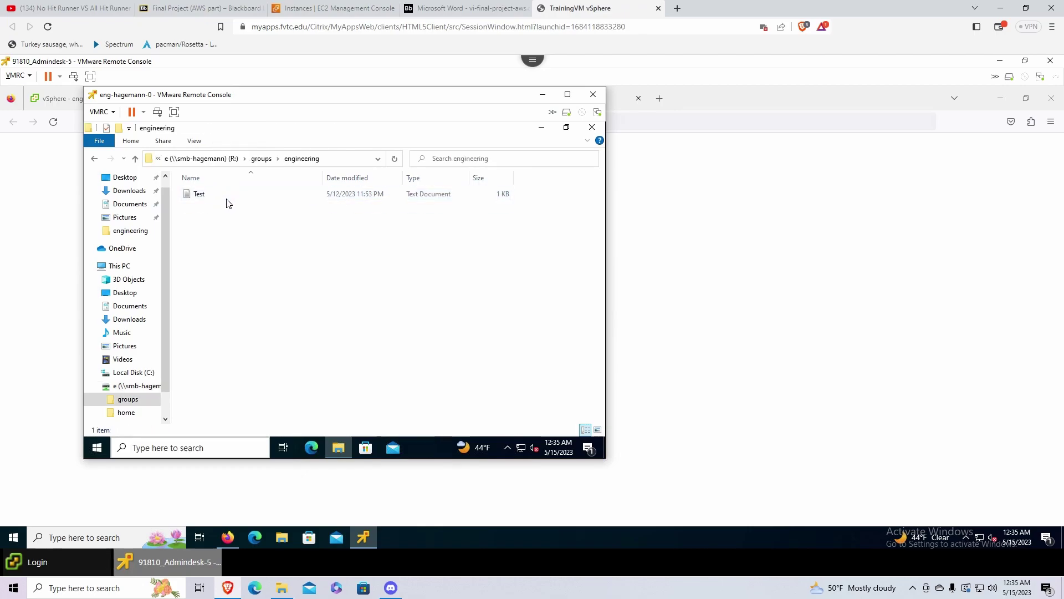
{"action": "double_click", "coordinate": [211, 199]}
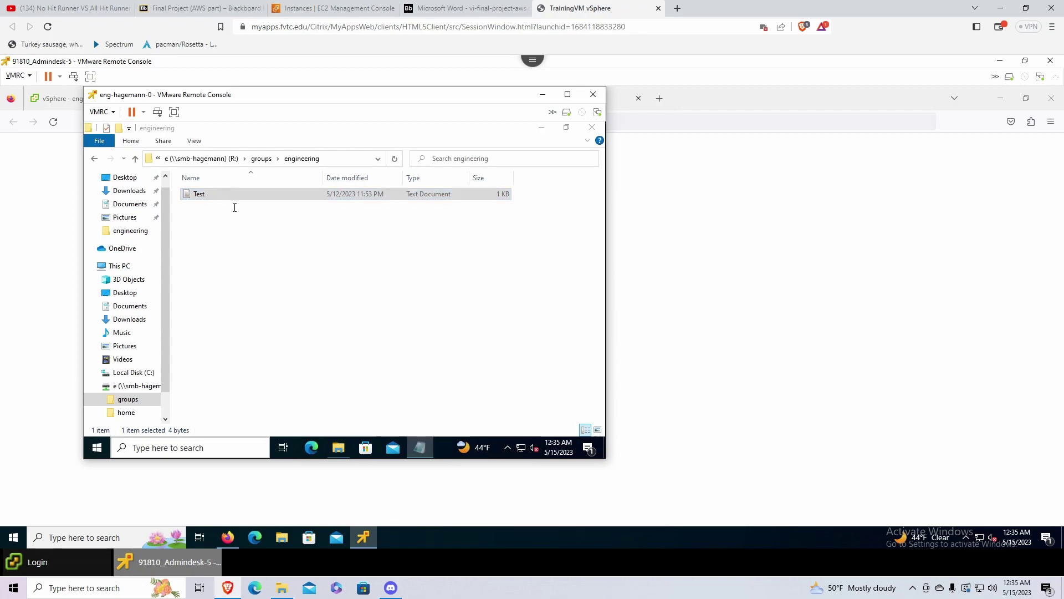
{"action": "left_click", "coordinate": [502, 174]}
Try to open the sales folder under groups on the shared drive, and close the file window
{"action": "left_click", "coordinate": [135, 159]}
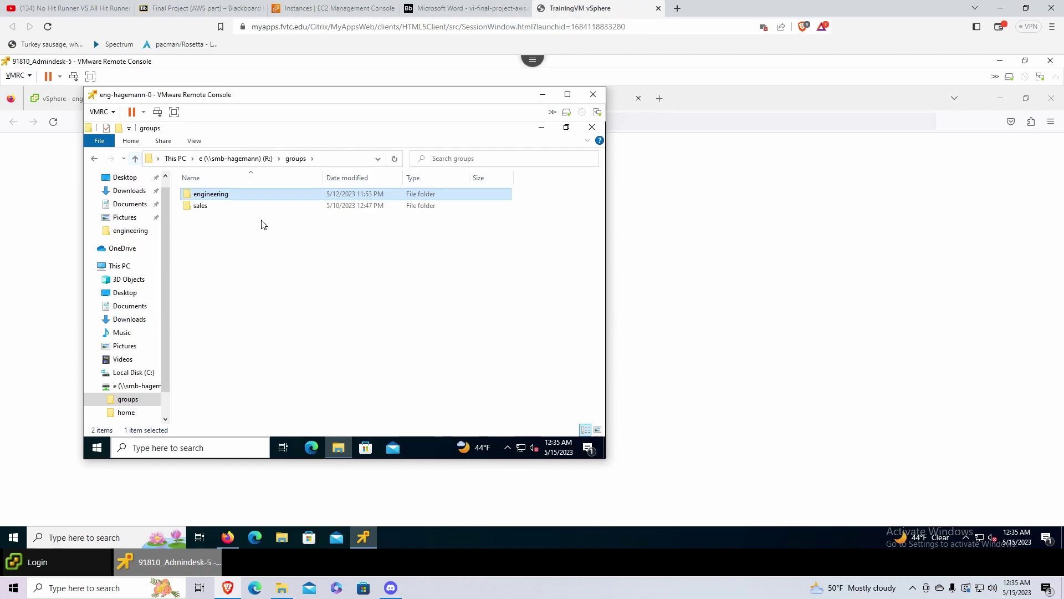
{"action": "double_click", "coordinate": [208, 207]}
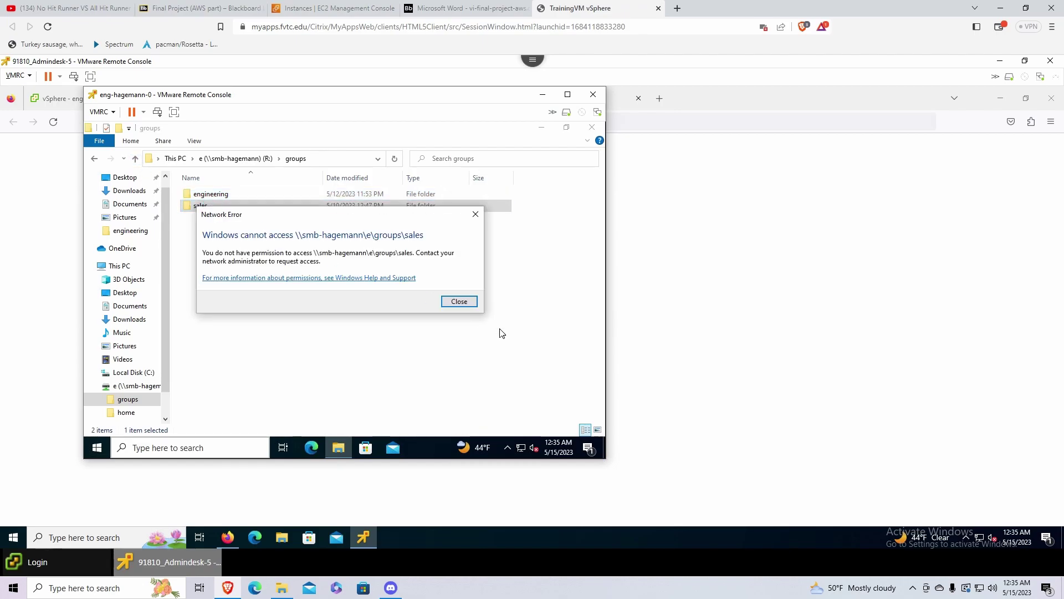
{"action": "left_click", "coordinate": [467, 303]}
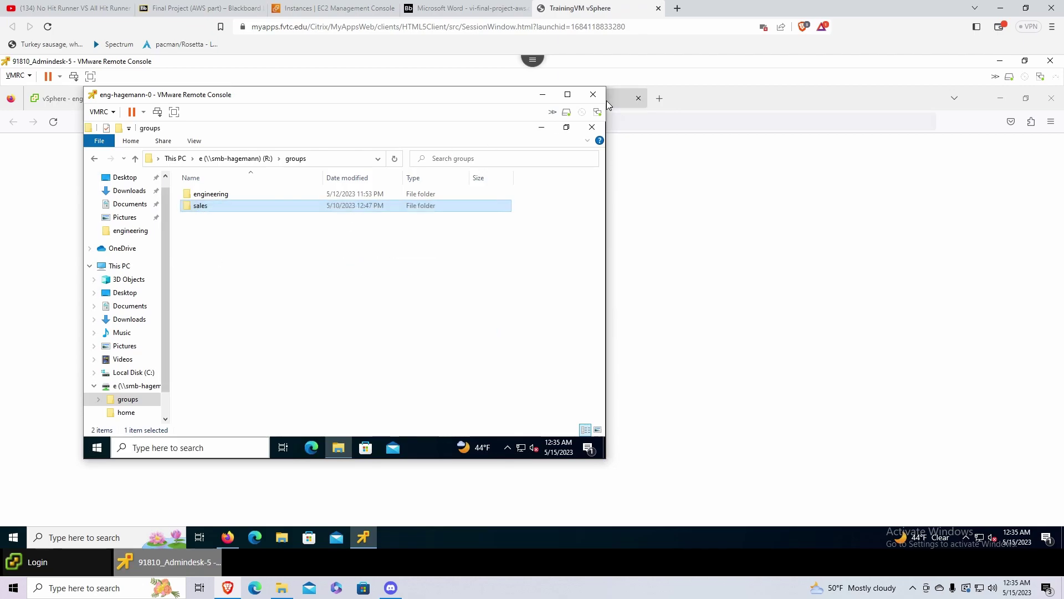
{"action": "left_click", "coordinate": [593, 128]}
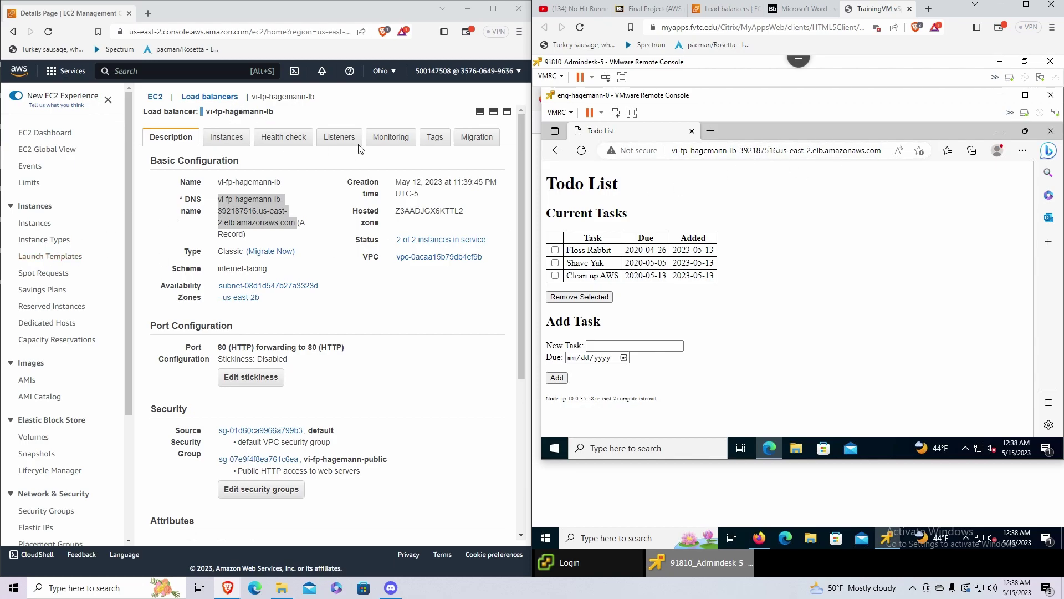
Maximize the browser window holding the VM session and reload the Todo List page twice to check its serving node
{"action": "left_click", "coordinate": [1026, 4]}
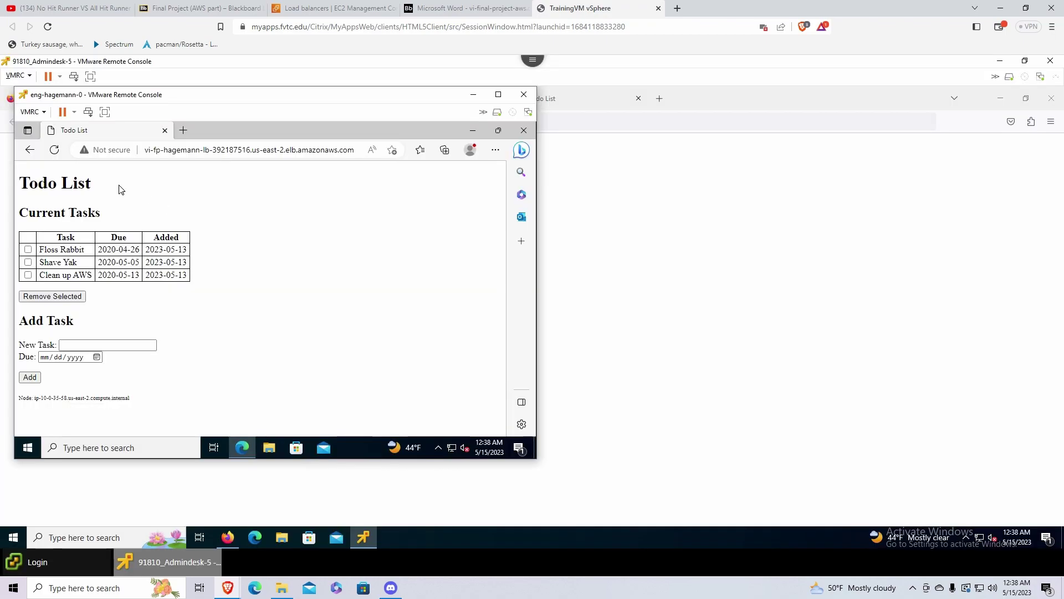
{"action": "left_click", "coordinate": [54, 150]}
{"action": "left_click", "coordinate": [54, 150]}
Add a new task named "video" with due date 05/14/2023 to the Todo List
{"action": "left_click", "coordinate": [93, 344]}
{"action": "type", "text": "video"}
{"action": "left_click", "coordinate": [83, 357]}
{"action": "type", "text": "05/"}
{"action": "type", "text": "14/2023"}
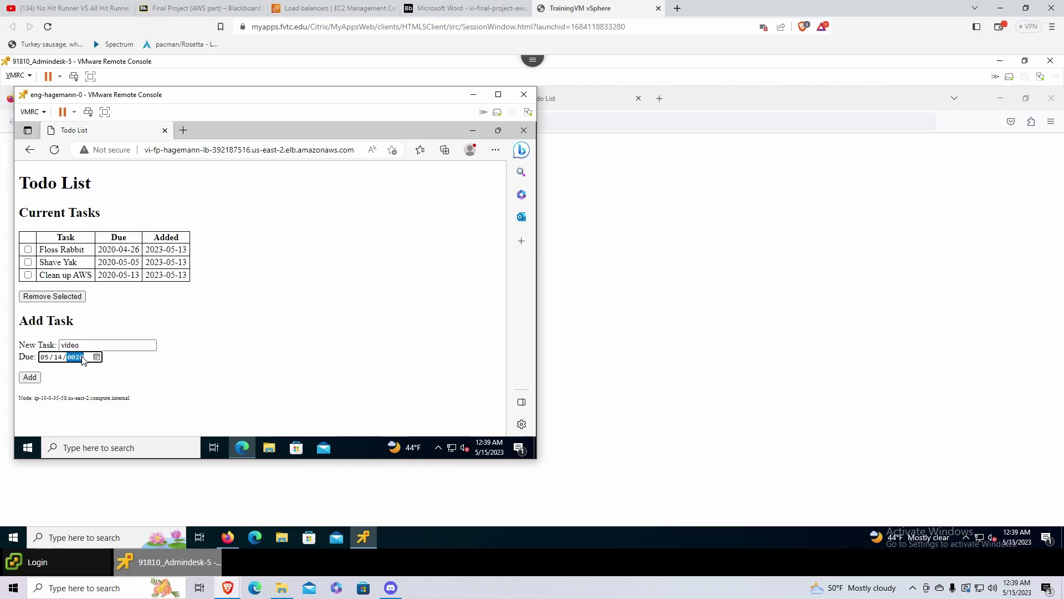
{"action": "left_click", "coordinate": [29, 377]}
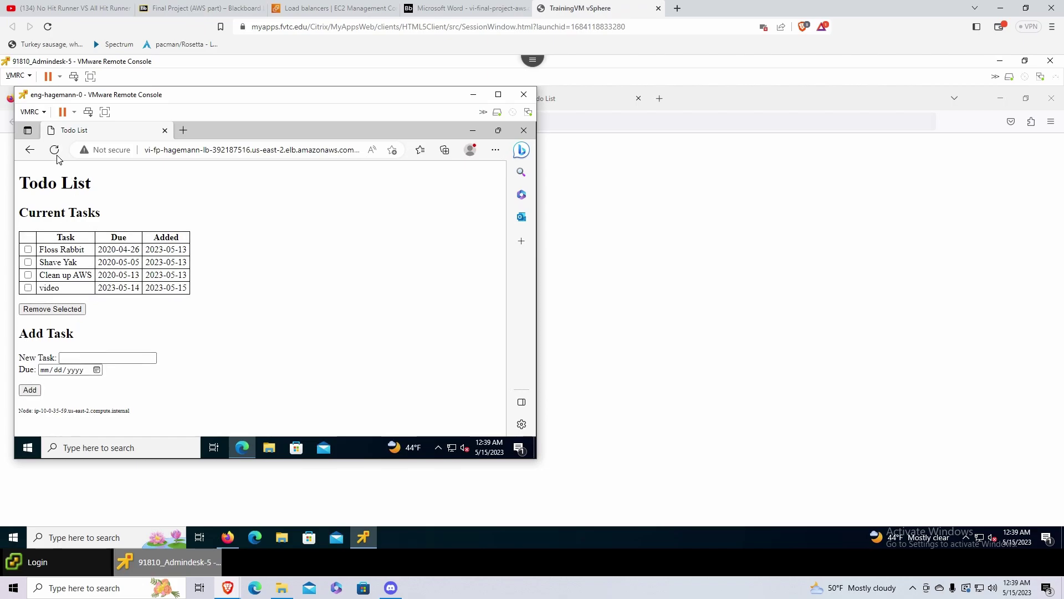
Reload the Todo List page and remove the "video" task from the current tasks
{"action": "left_click", "coordinate": [57, 152]}
{"action": "left_click", "coordinate": [28, 288]}
{"action": "left_click", "coordinate": [49, 313]}
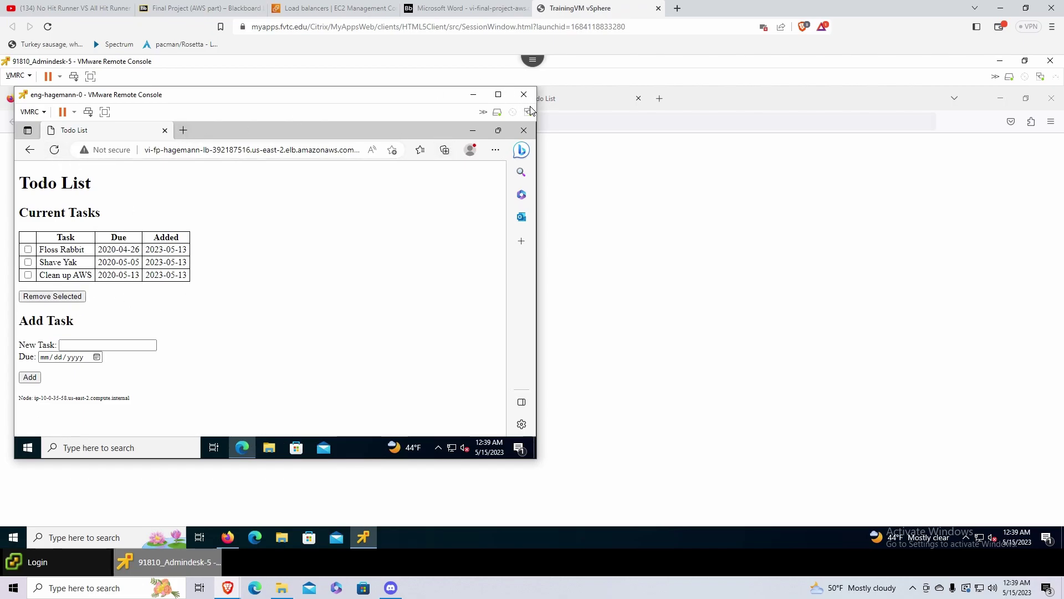
Switch to the EC2 console, reload the instance list, and view the security rules of the bastion instance with public address 18.216.228.28
{"action": "key", "text": "ctrl+3"}
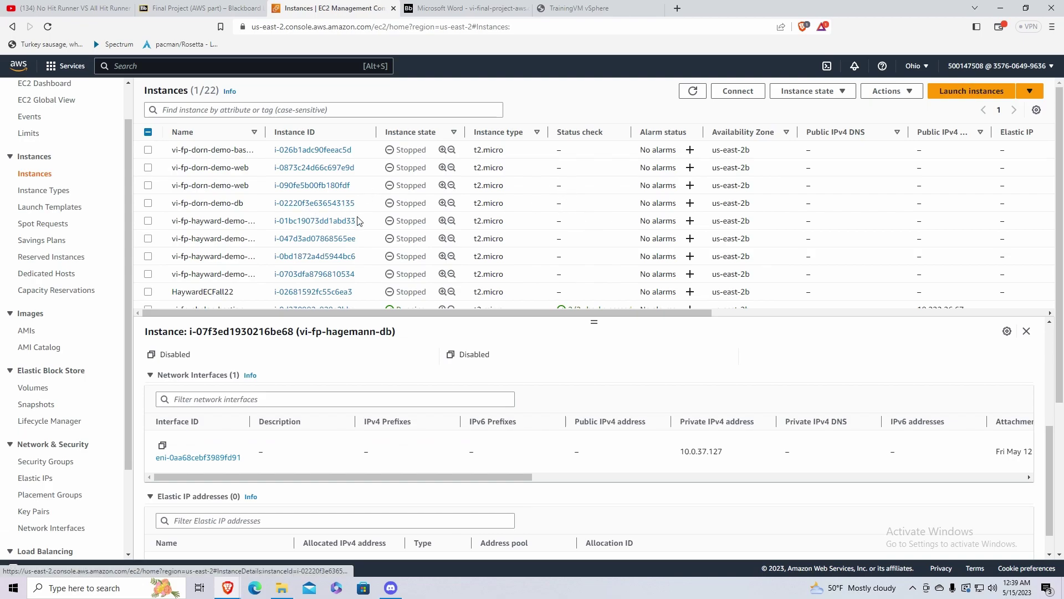
{"action": "scroll", "coordinate": [262, 228], "scroll_direction": "down", "scroll_amount": 5}
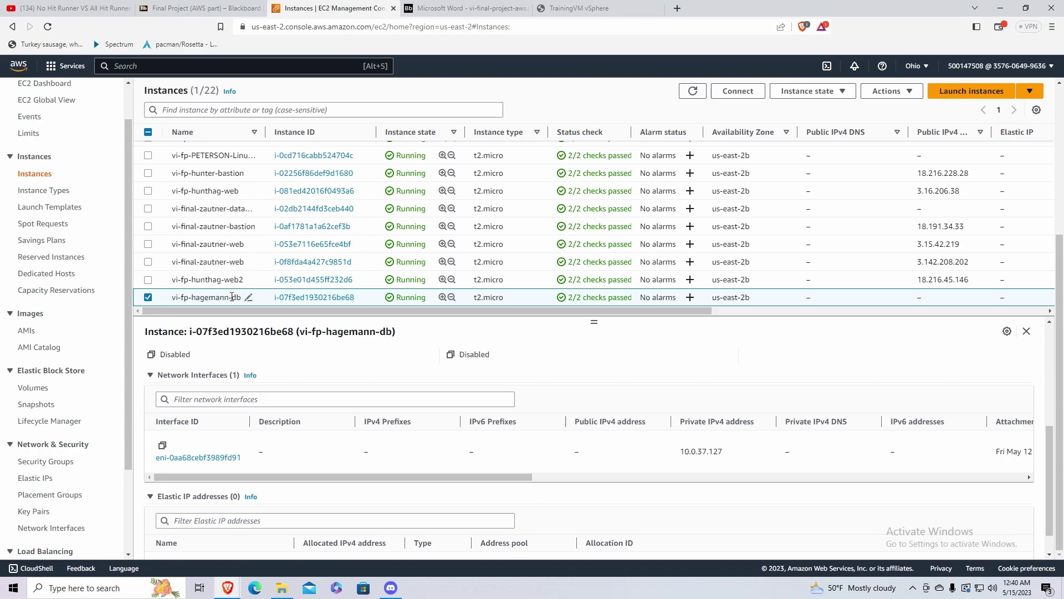
{"action": "left_click", "coordinate": [220, 175]}
{"action": "key", "text": "F5"}
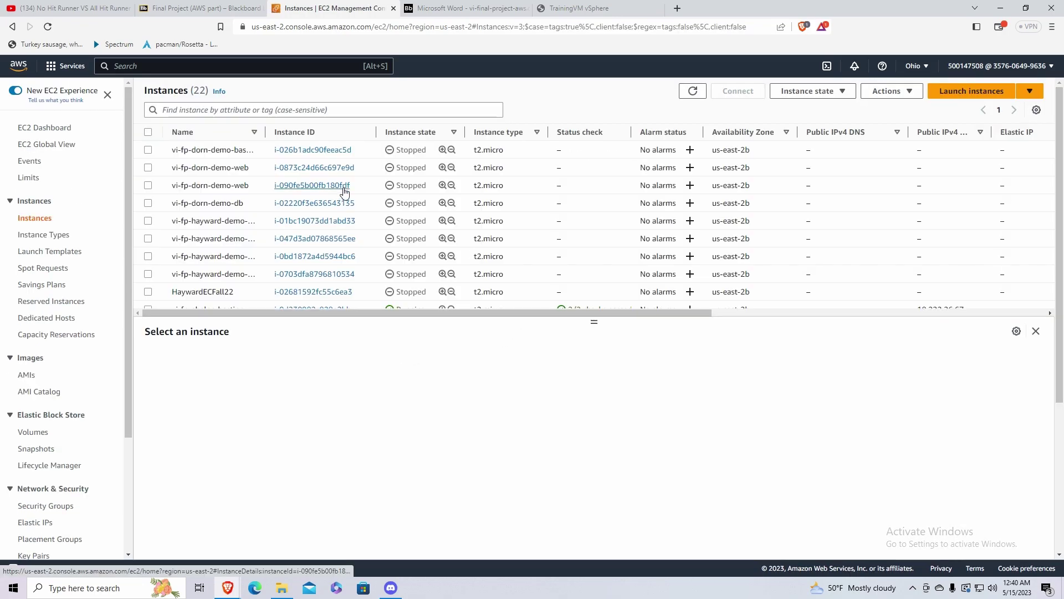
{"action": "scroll", "coordinate": [211, 183], "scroll_direction": "down", "scroll_amount": 5}
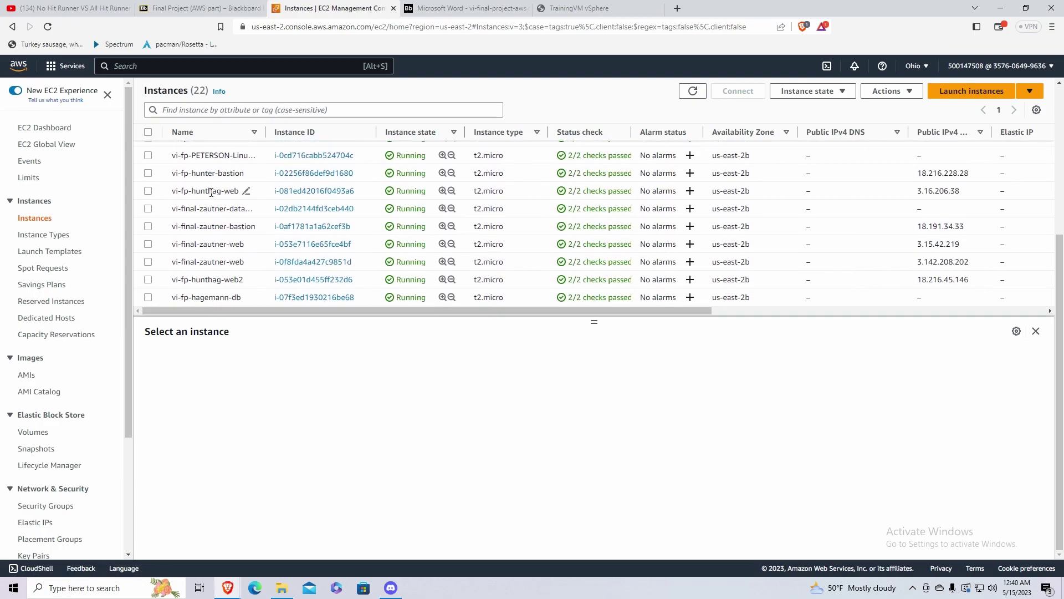
{"action": "left_click", "coordinate": [209, 177]}
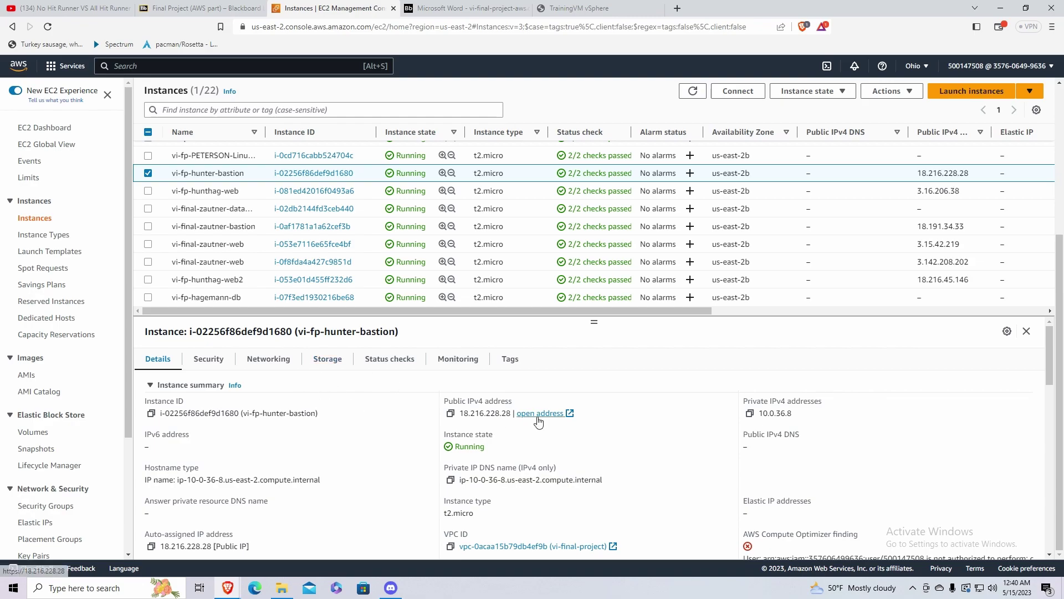
{"action": "left_click", "coordinate": [222, 360]}
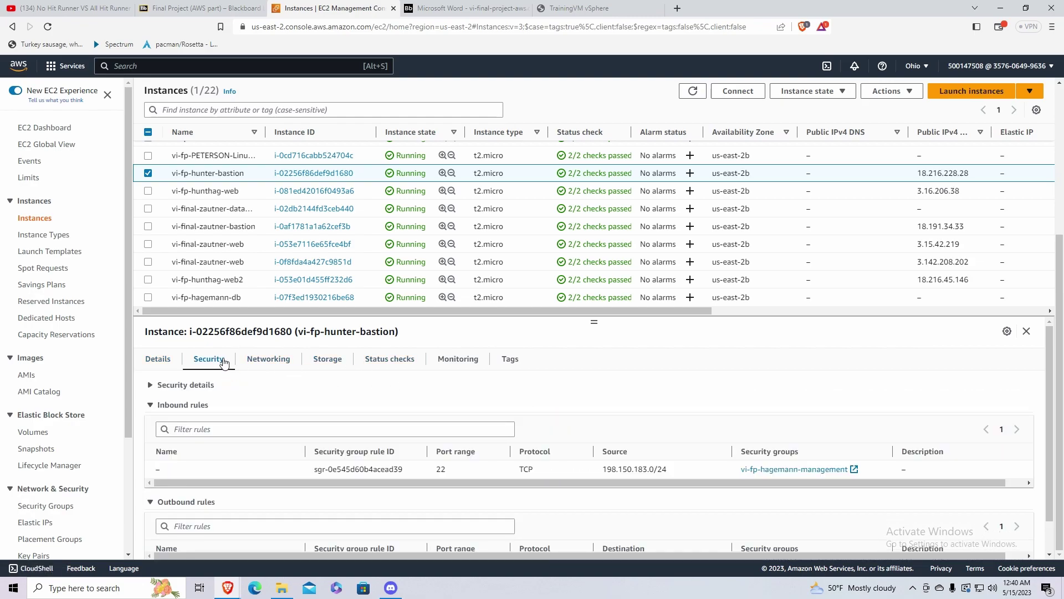
{"action": "scroll", "coordinate": [658, 408], "scroll_direction": "down", "scroll_amount": 1}
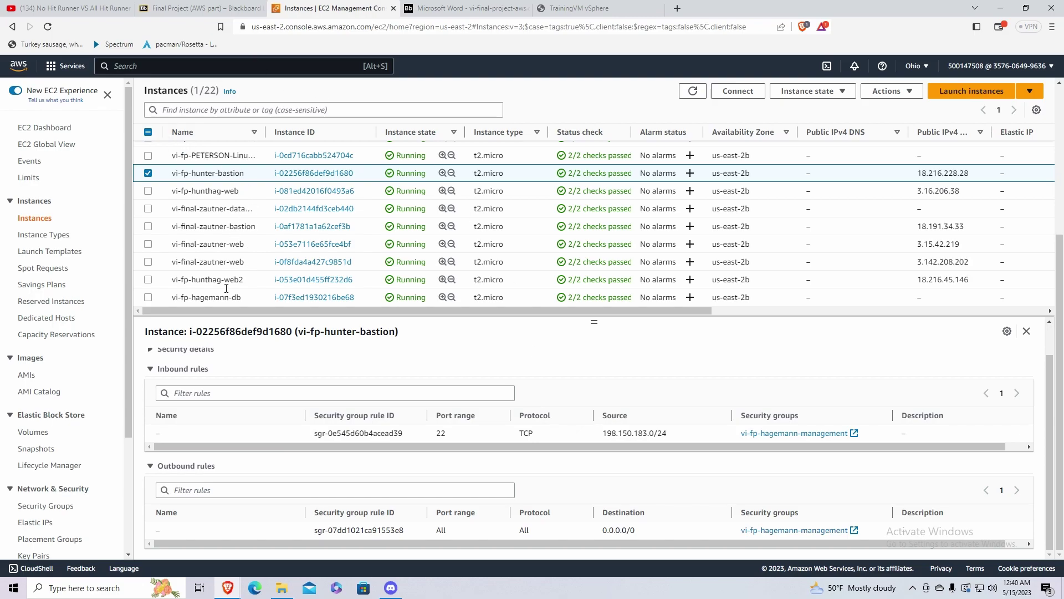
Review the inbound and outbound security rules and the networking details of the vi-fp-hunthag-web2 instance
{"action": "left_click", "coordinate": [248, 279]}
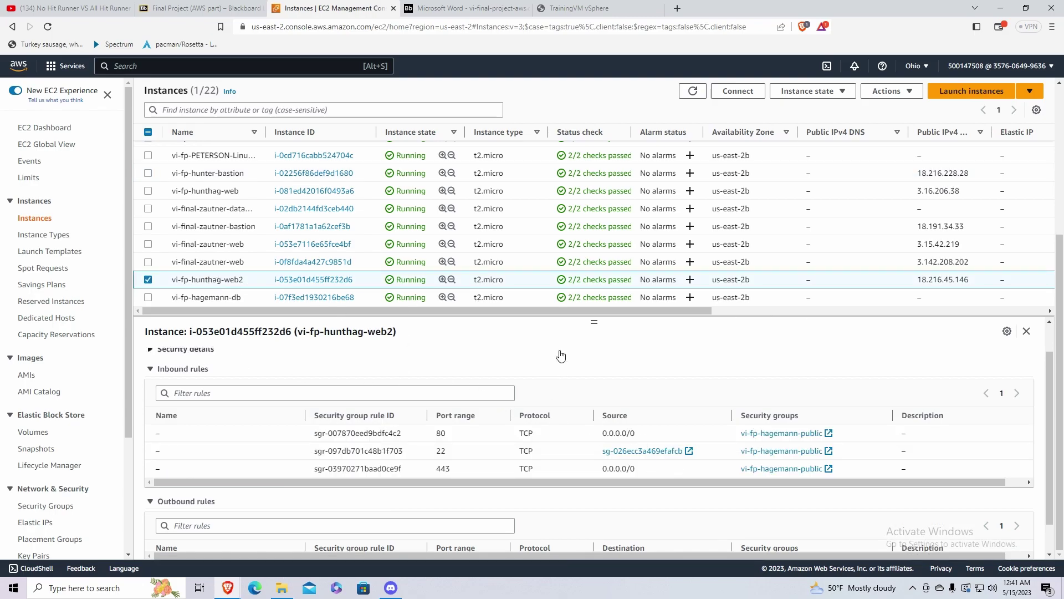
{"action": "scroll", "coordinate": [576, 359], "scroll_direction": "down", "scroll_amount": 1}
{"action": "scroll", "coordinate": [578, 361], "scroll_direction": "up", "scroll_amount": 2}
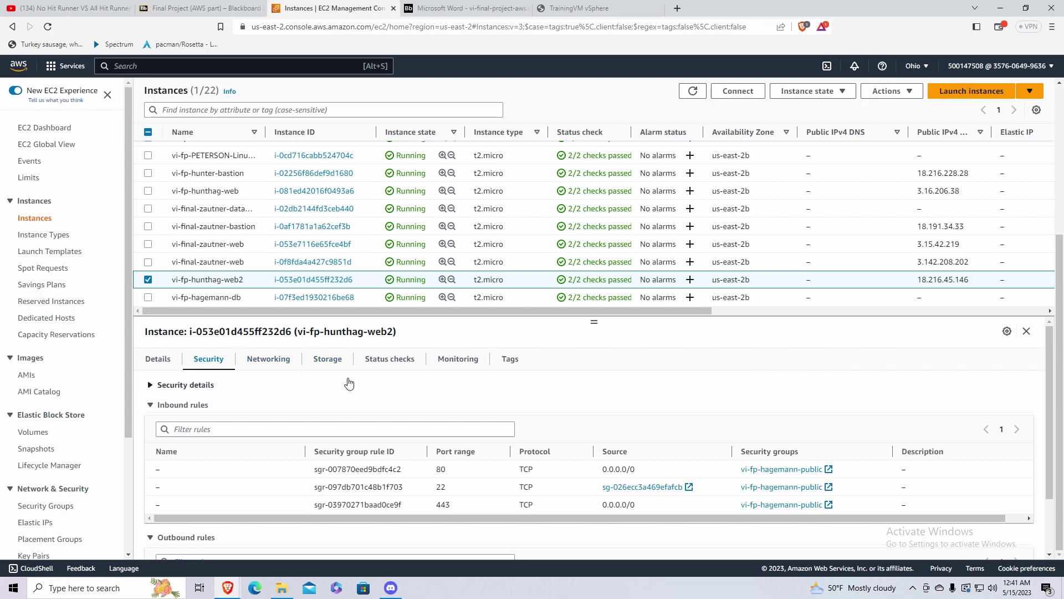
{"action": "left_click", "coordinate": [280, 370]}
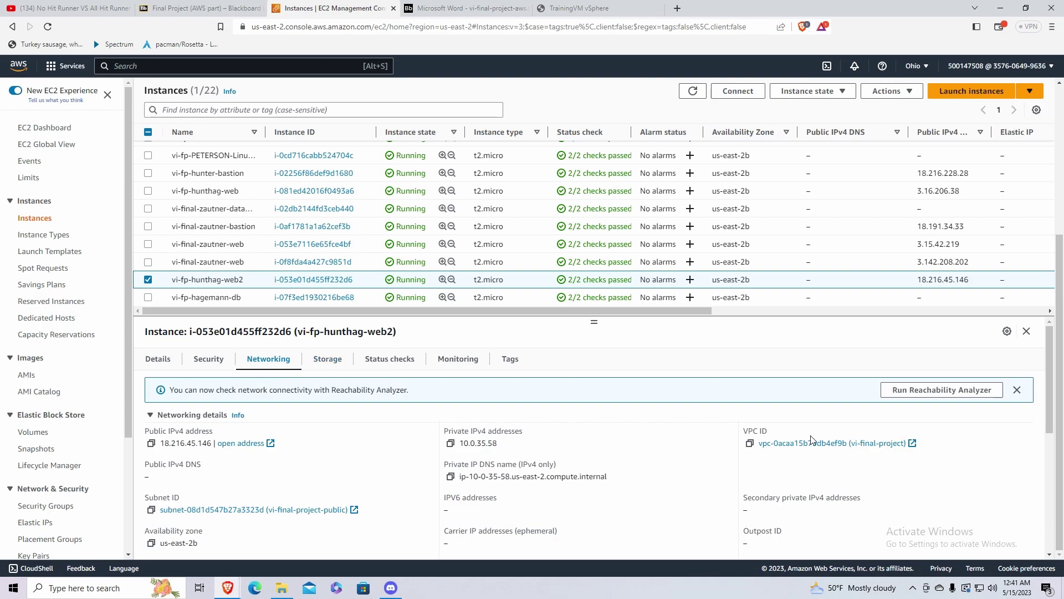
{"action": "left_click", "coordinate": [218, 363]}
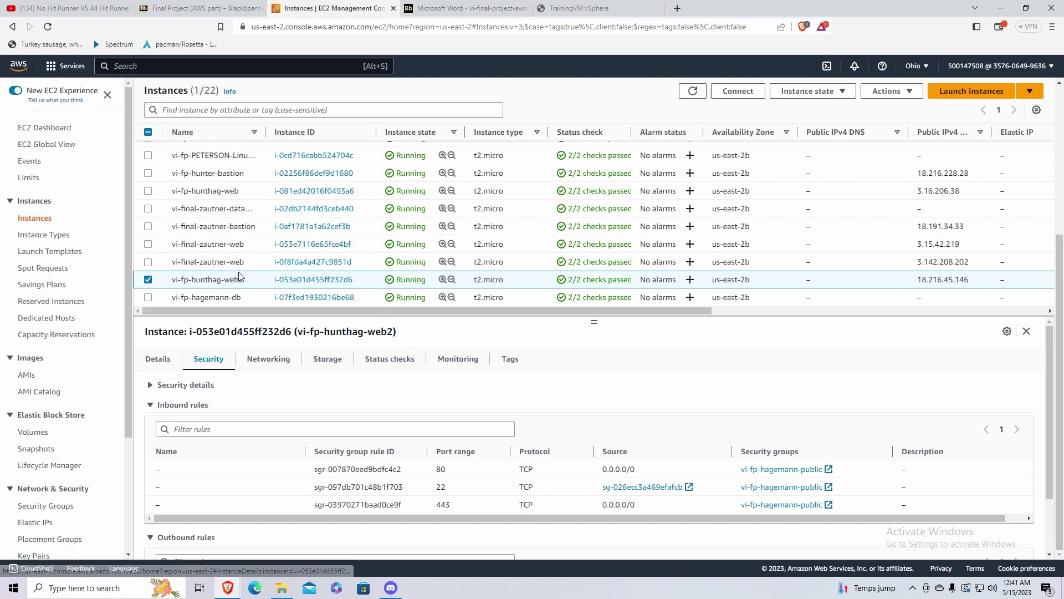
Review the security rules and networking details of the project's database instance, the last one in the list
{"action": "left_click", "coordinate": [236, 299]}
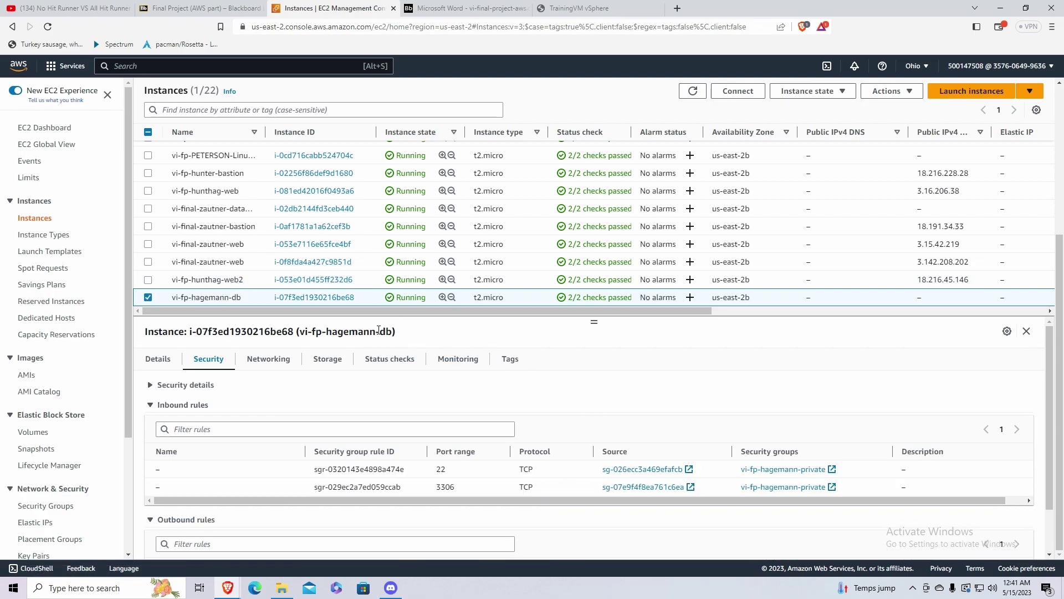
{"action": "left_click", "coordinate": [276, 366]}
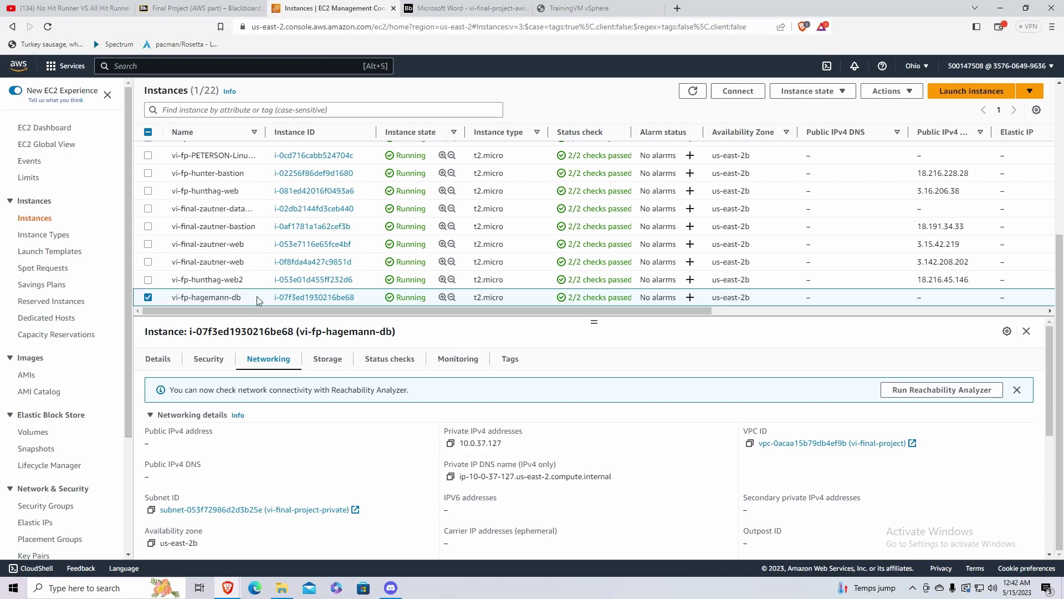
View the details of the project's load balancer created May 12, 2023, close that page, and return to the vi-final-project-aws document
{"action": "scroll", "coordinate": [49, 246], "scroll_direction": "down", "scroll_amount": 1}
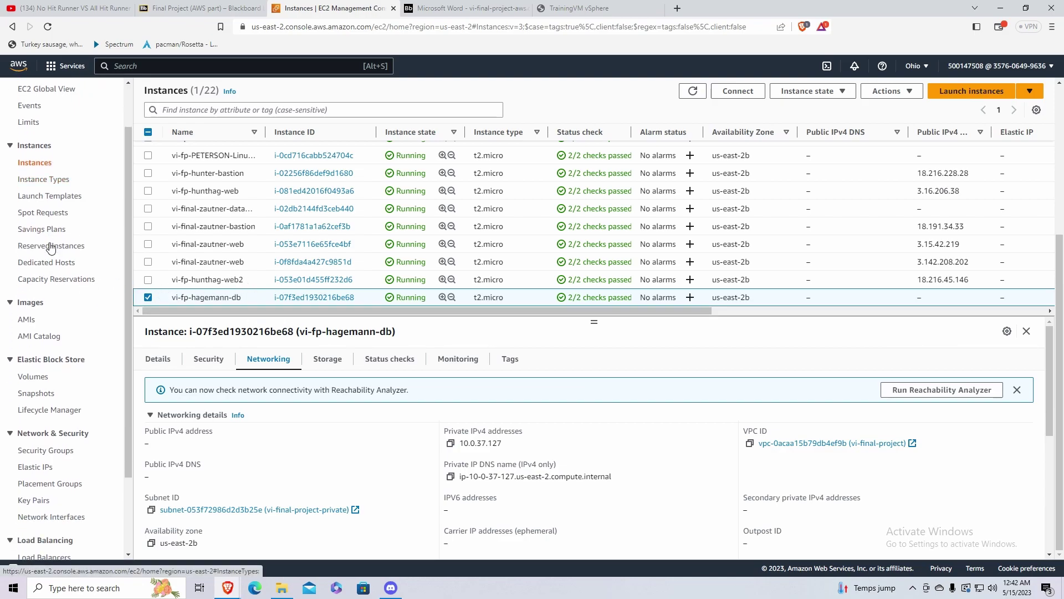
{"action": "scroll", "coordinate": [90, 322], "scroll_direction": "down", "scroll_amount": 1}
{"action": "scroll", "coordinate": [90, 323], "scroll_direction": "down", "scroll_amount": 1}
{"action": "left_click", "coordinate": [30, 464]}
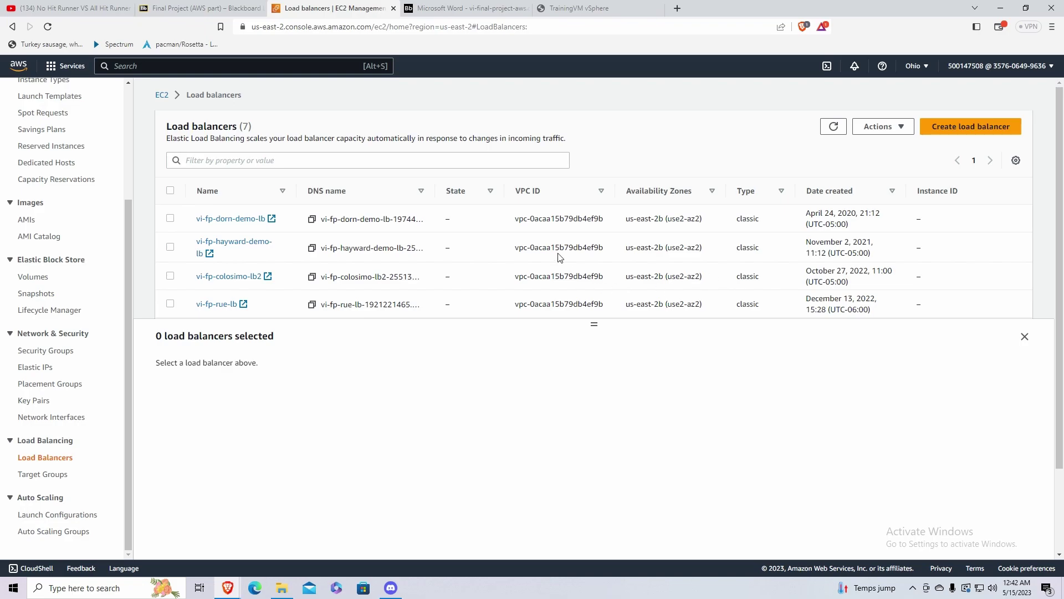
{"action": "scroll", "coordinate": [421, 277], "scroll_direction": "down", "scroll_amount": 3}
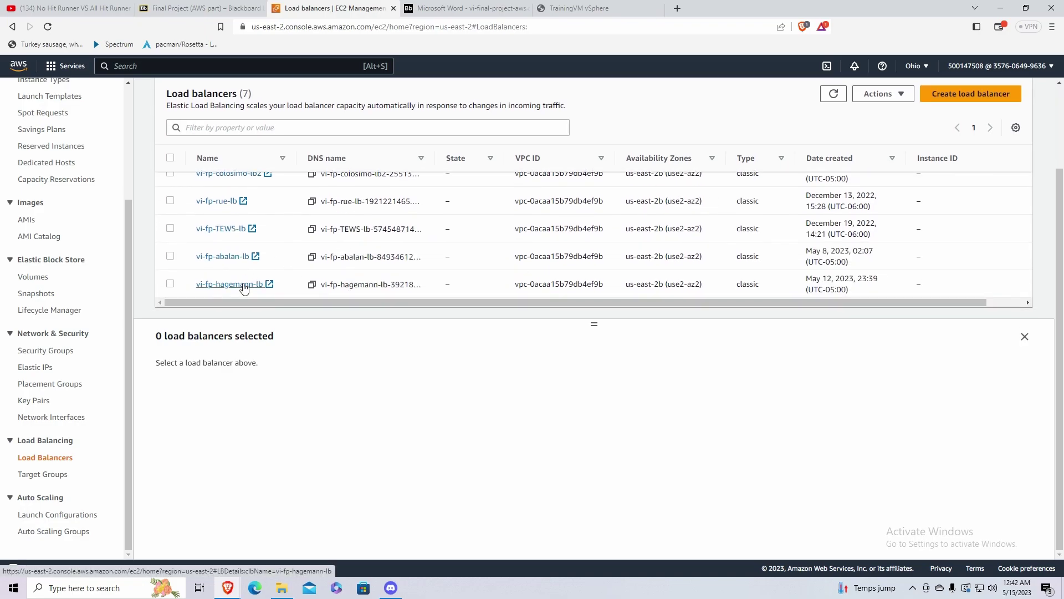
{"action": "left_click", "coordinate": [242, 284]}
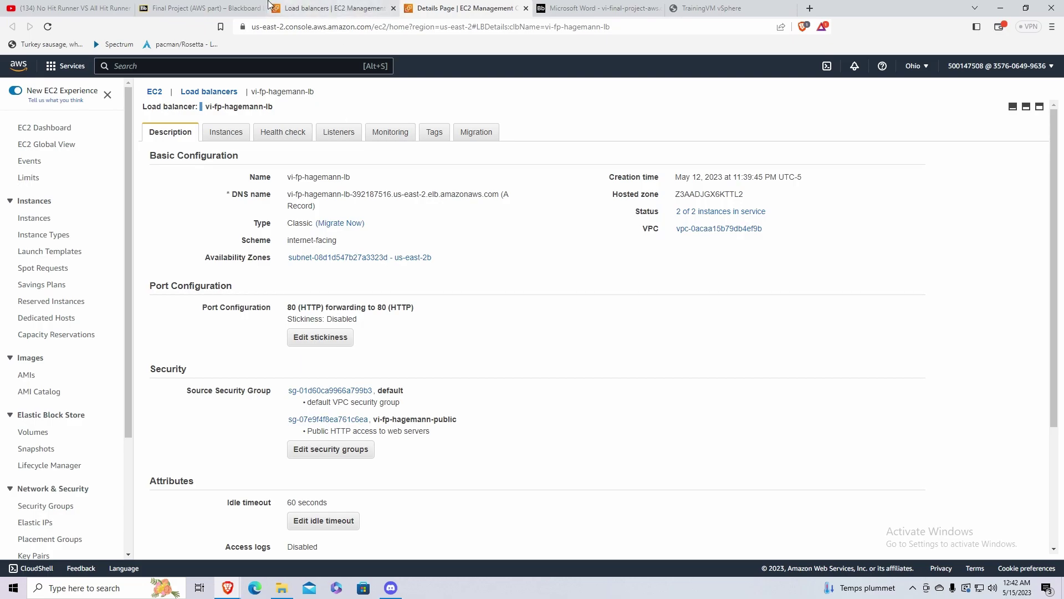
{"action": "left_click", "coordinate": [526, 8]}
{"action": "key", "text": "ctrl+Tab"}
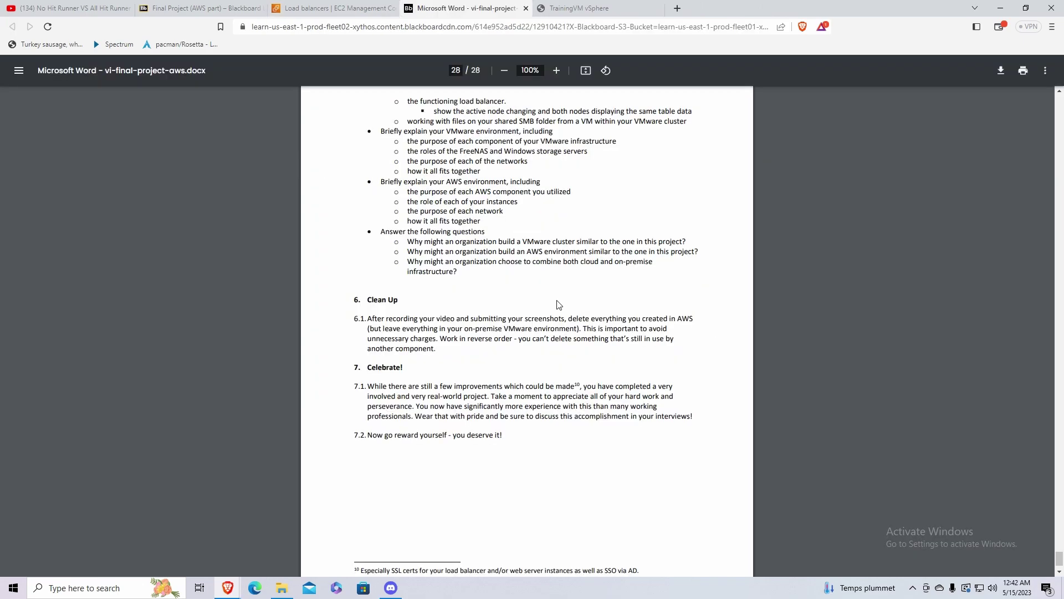